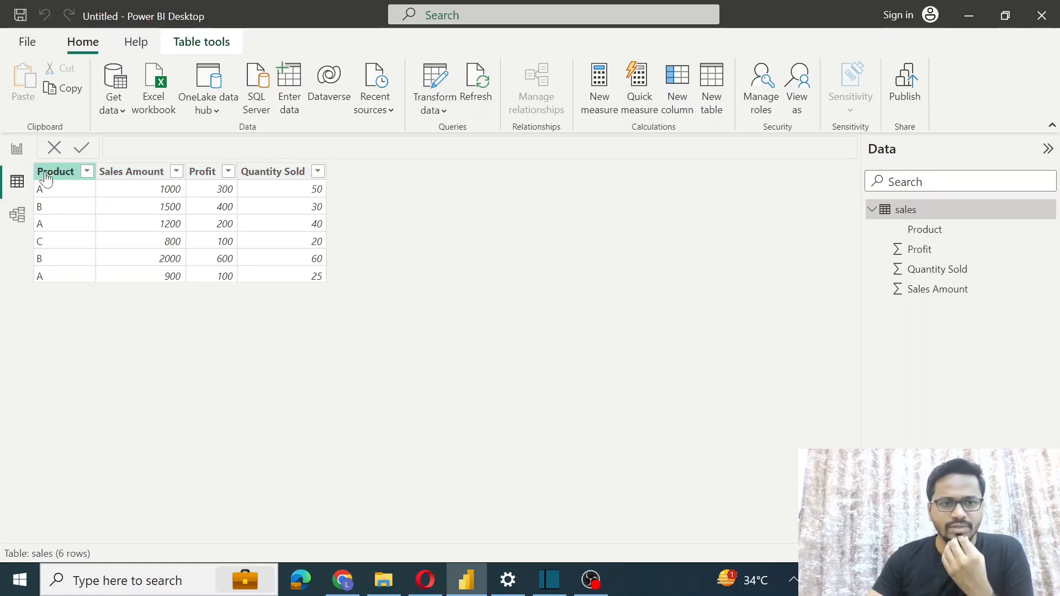
- Insert a stacked column chart on the report page, then position and enlarge it in the upper part of the canvas
click(17, 149)
click(723, 105)
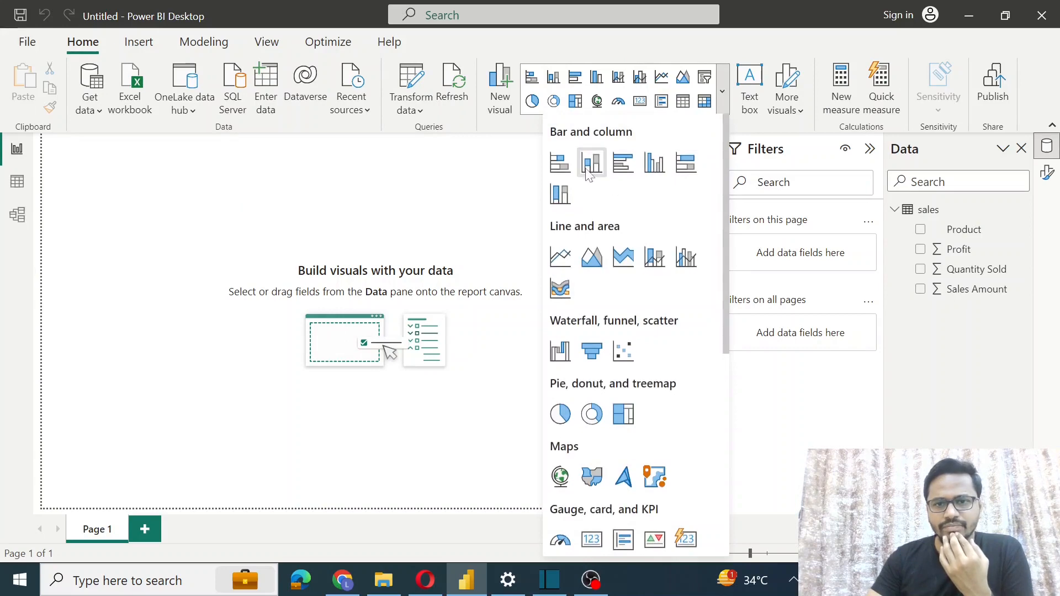
drag(167, 224, 270, 236)
drag(303, 294, 403, 362)
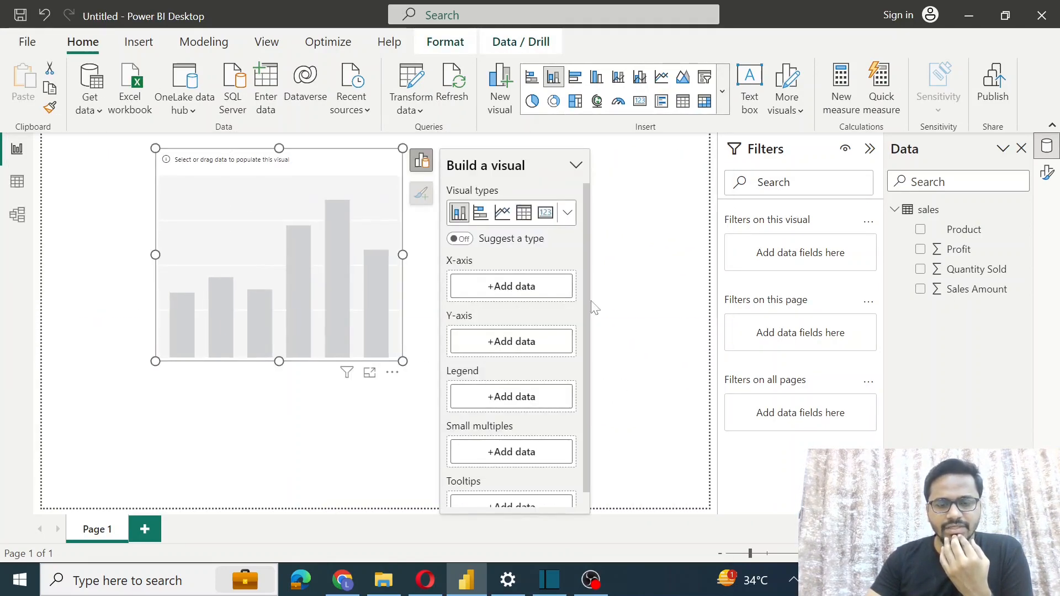
click(635, 240)
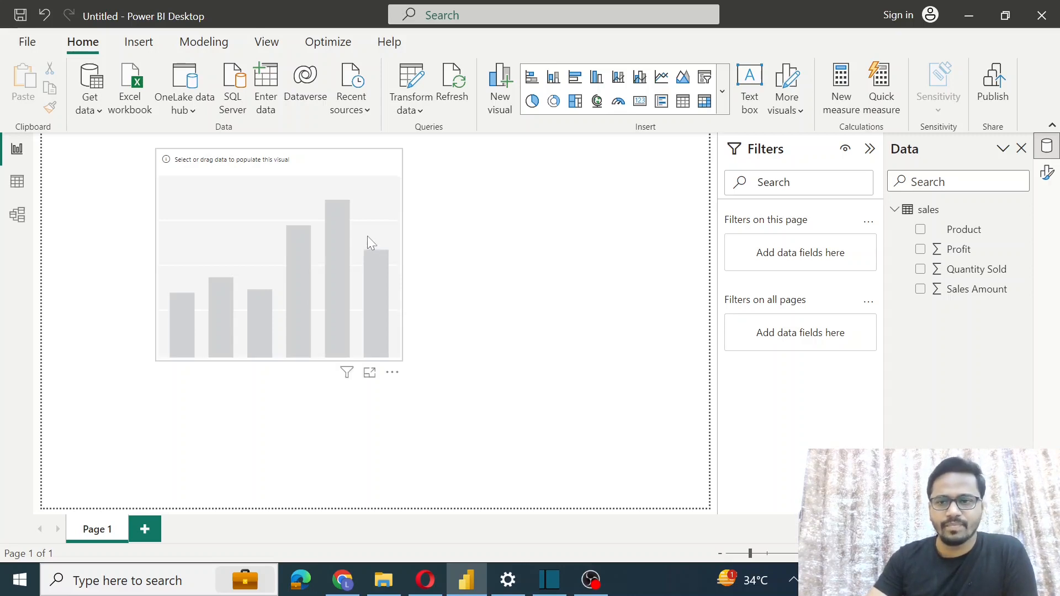
- Create a measure in the sales table with the formula SUM = SUM(sales[Profit])
click(933, 216)
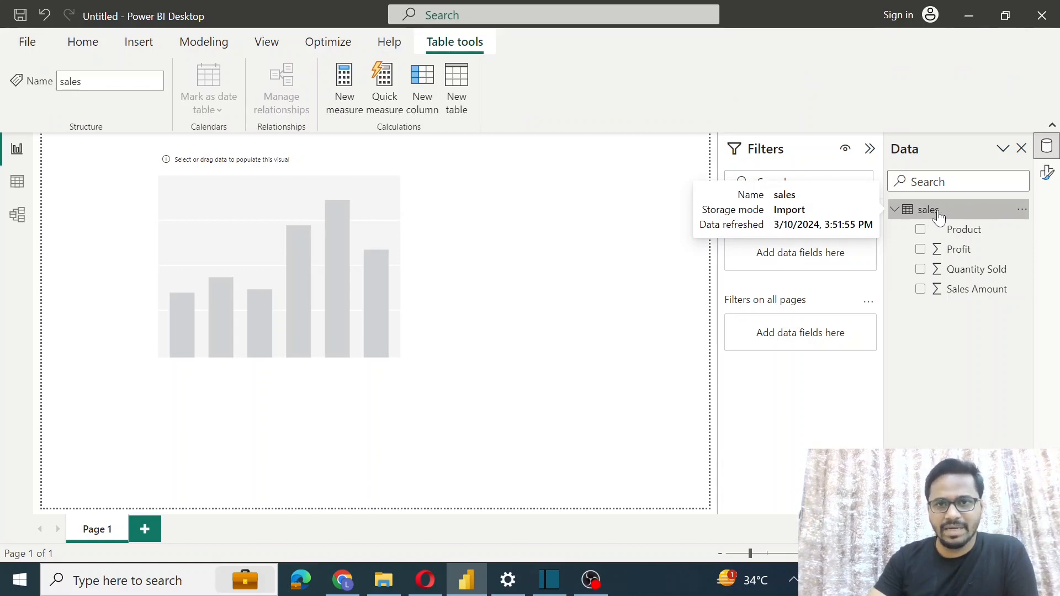
click(193, 44)
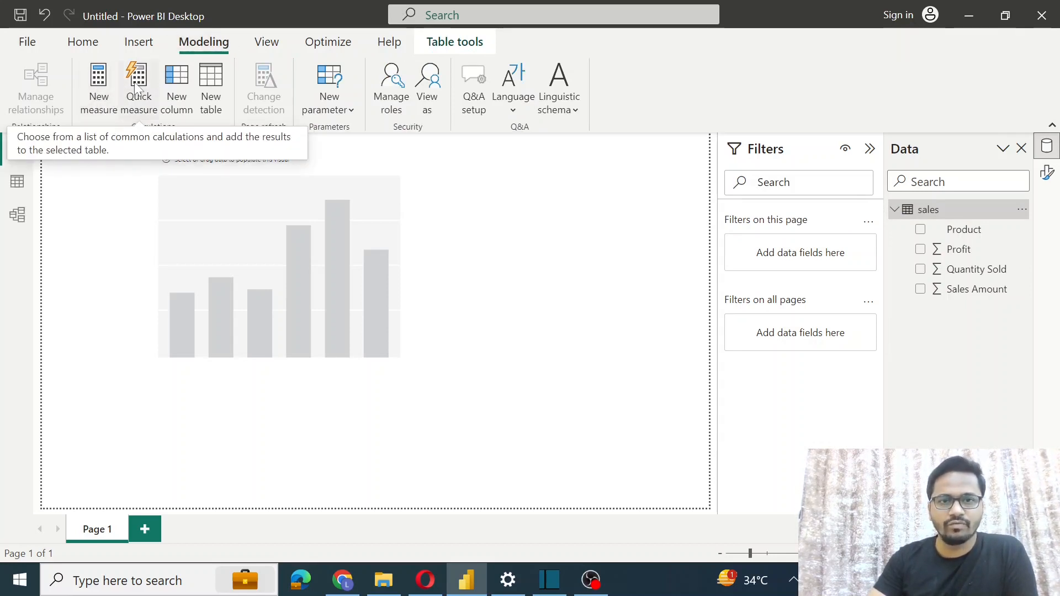
click(99, 82)
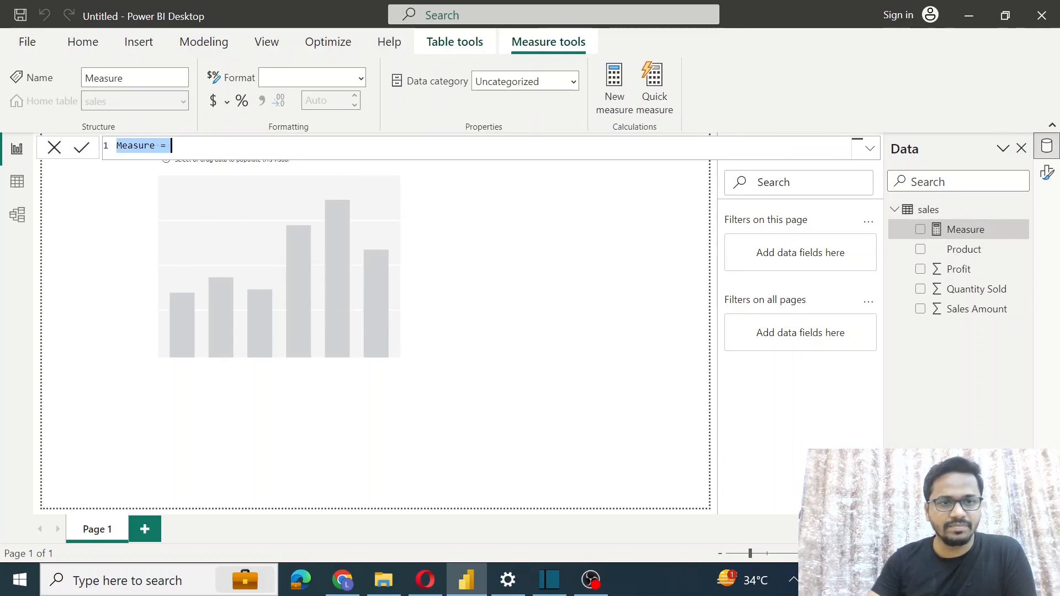
double_click(136, 146)
text(SUm)
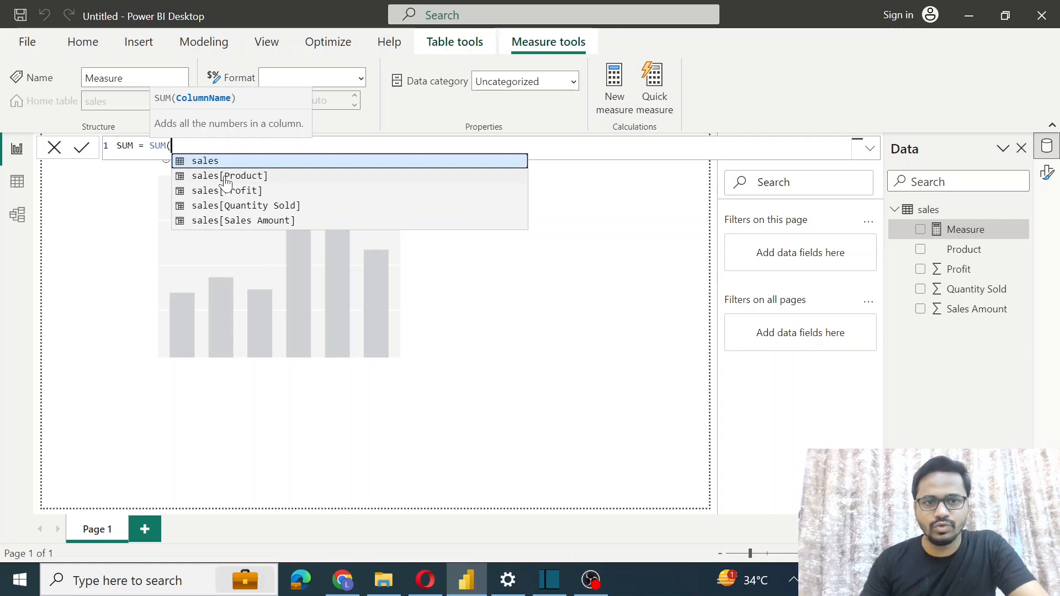
click(236, 191)
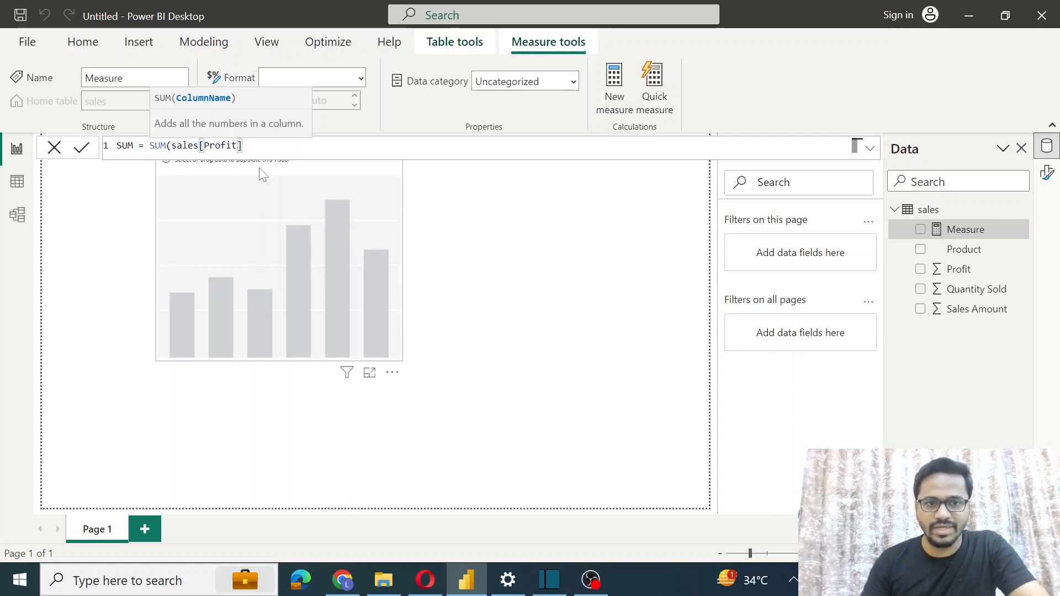
text())
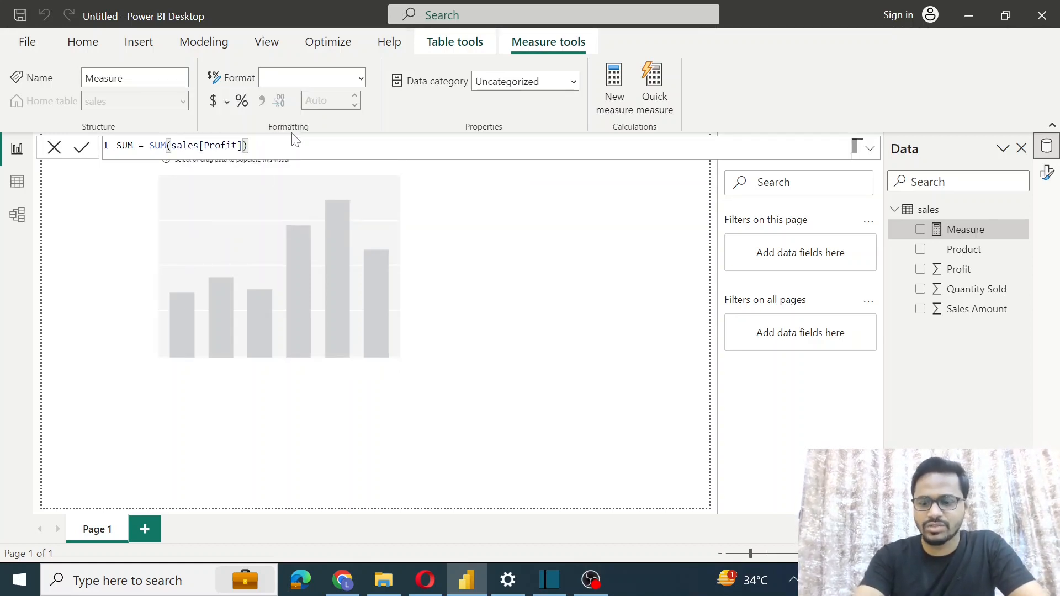
key(Return)
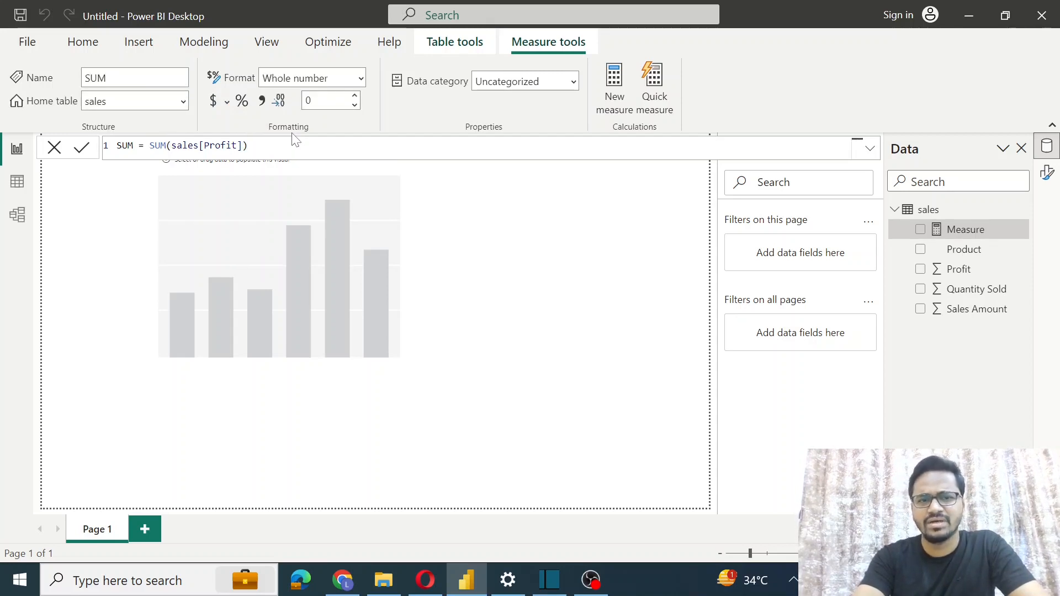
- Assign Product to the column chart's X-axis and the SUM measure to its Y-axis
click(562, 242)
click(335, 249)
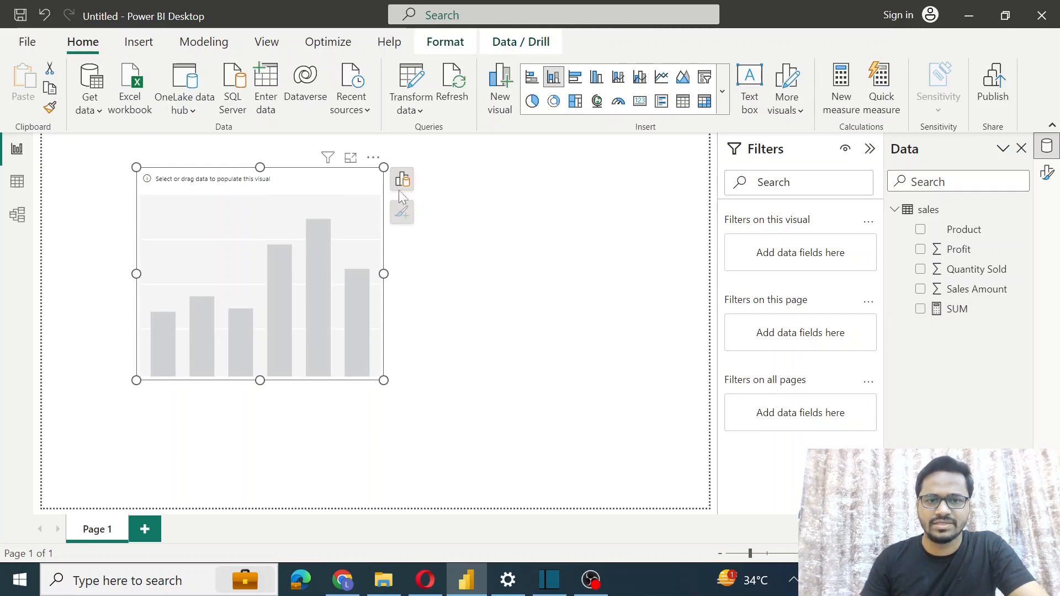
click(401, 184)
click(513, 304)
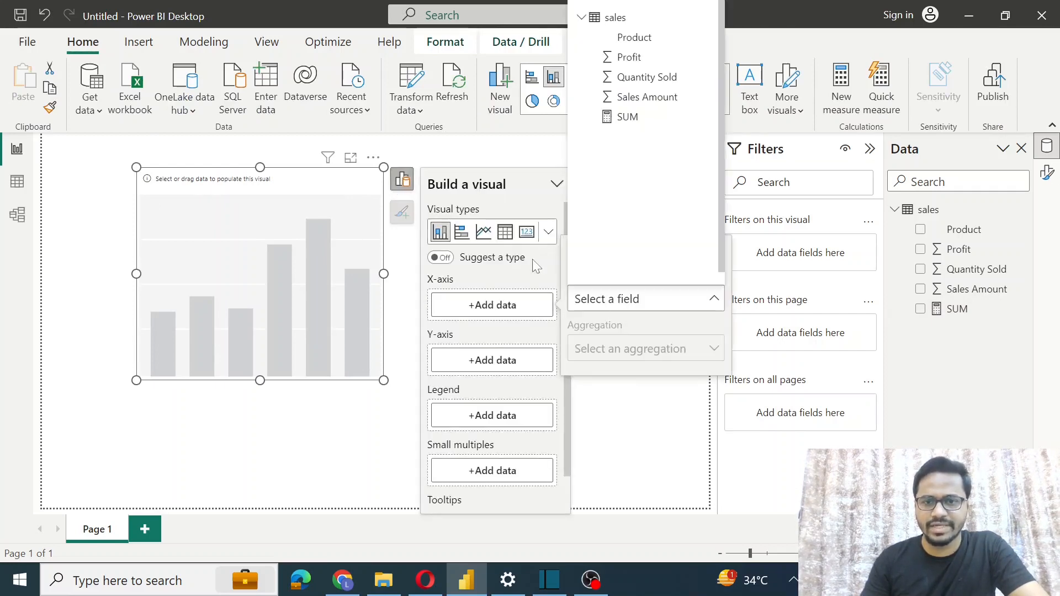
click(632, 37)
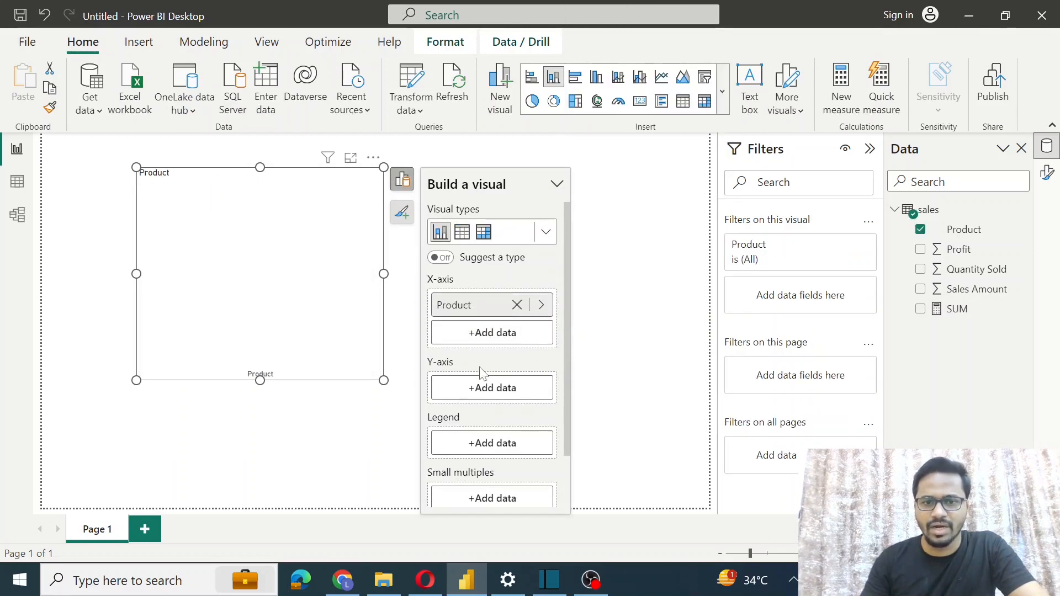
click(489, 385)
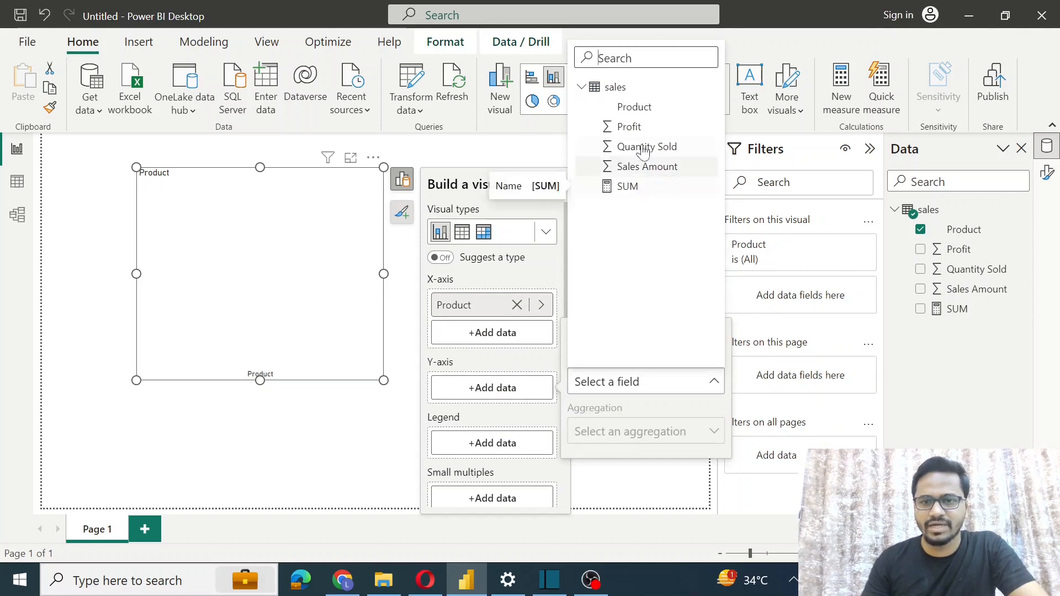
click(638, 188)
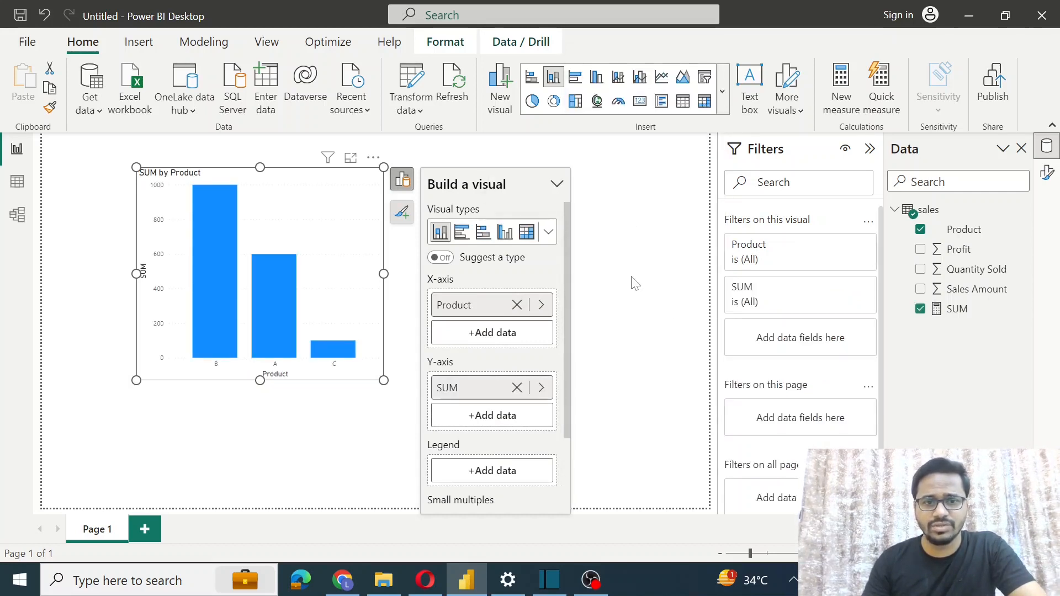
click(658, 259)
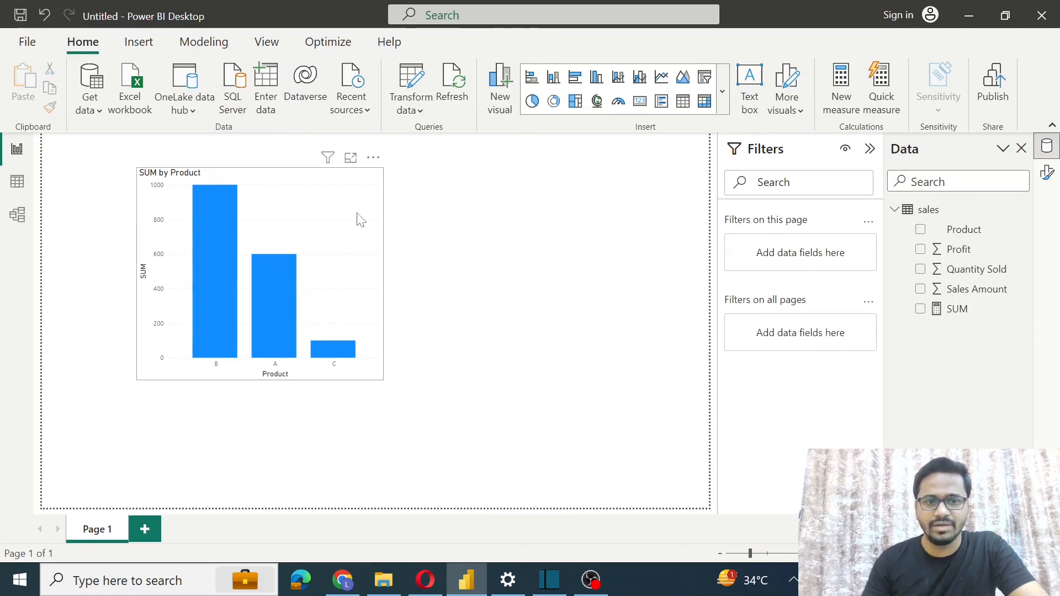
- Turn on data labels for the SUM by Product column chart
click(339, 215)
click(1047, 172)
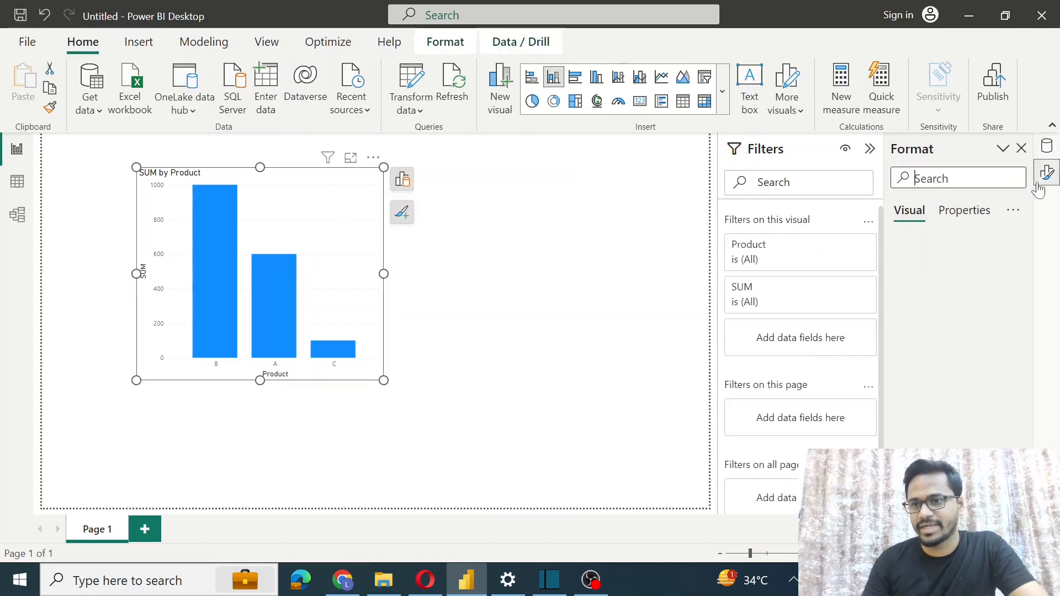
click(966, 217)
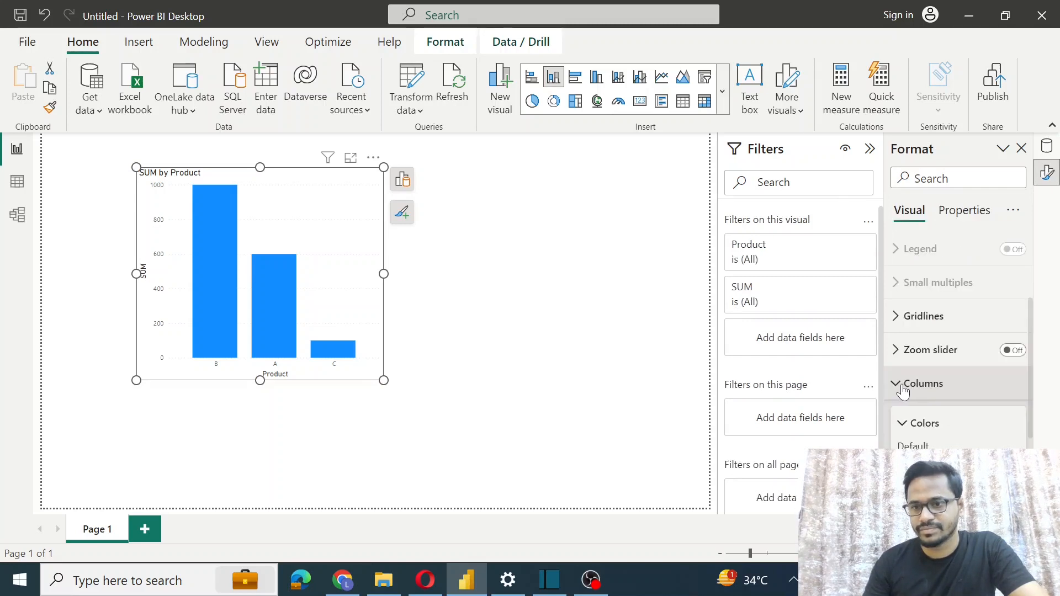
click(903, 392)
scroll(961, 385, down, 1)
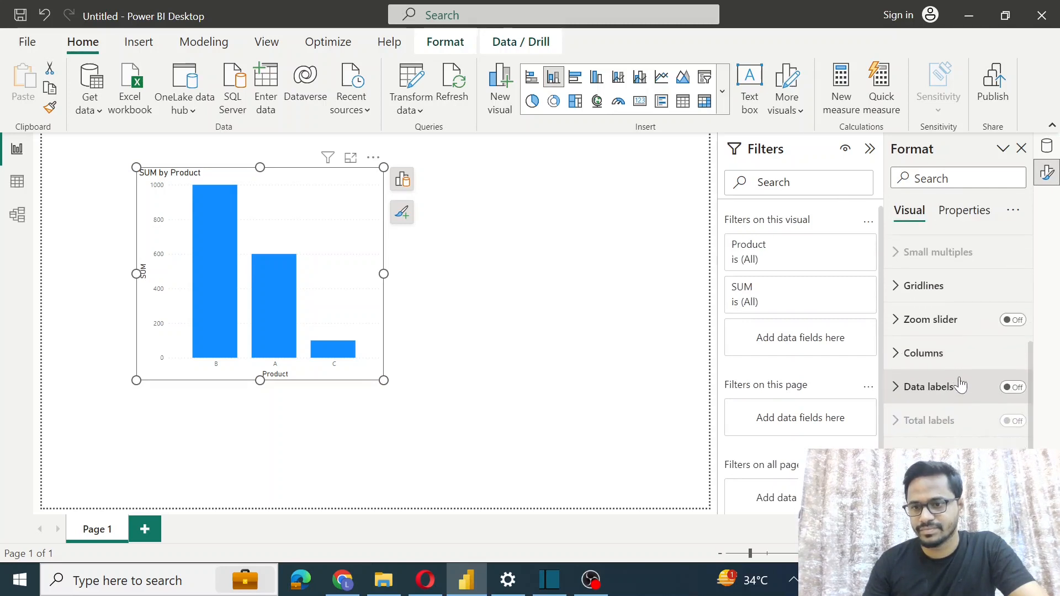
click(1014, 387)
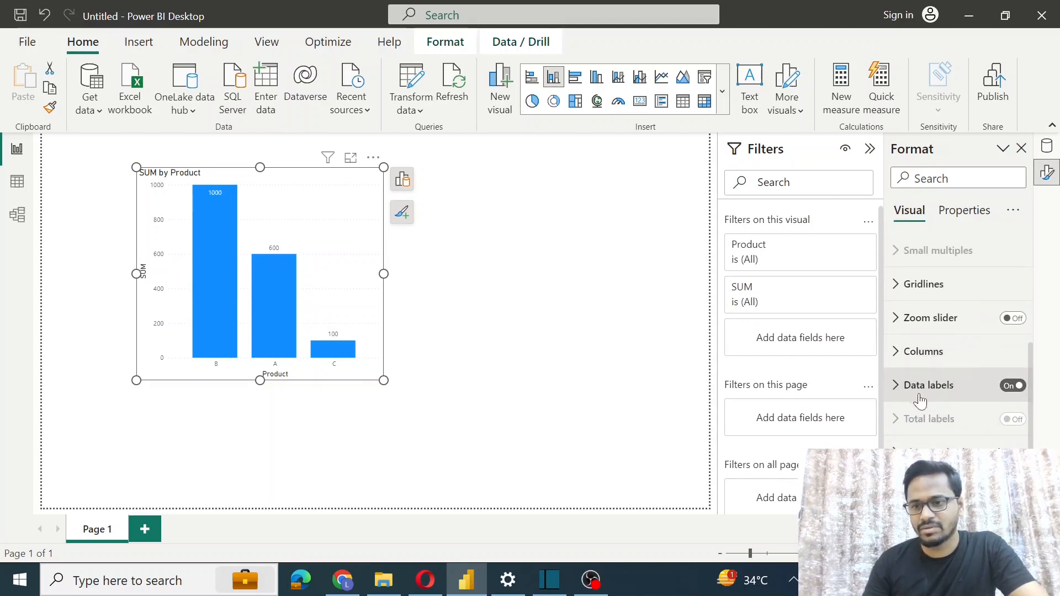
- Make the column chart's data label values larger and bold
click(895, 385)
scroll(958, 353, down, 4)
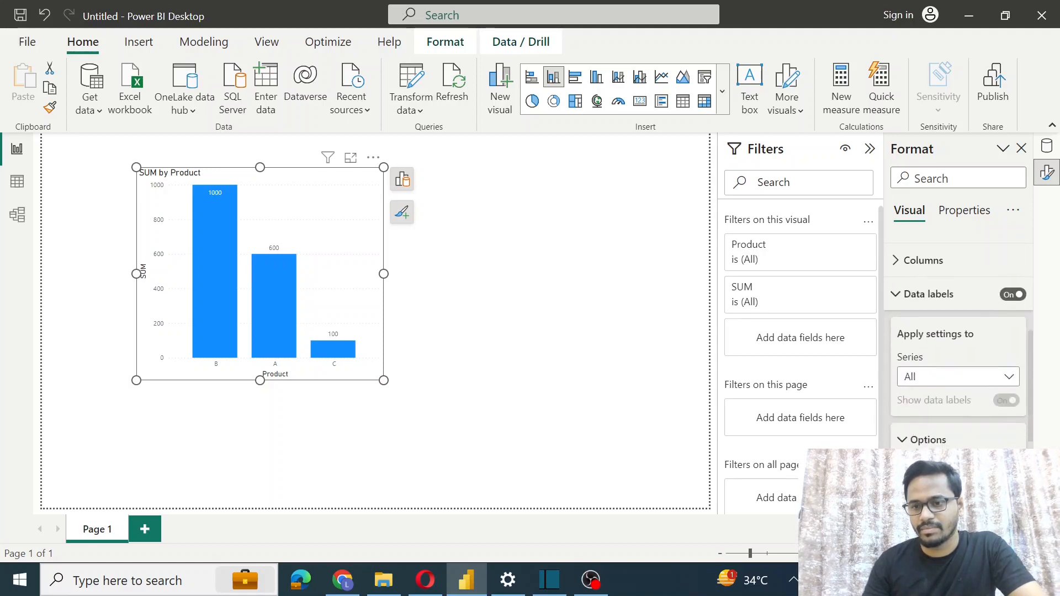
click(899, 433)
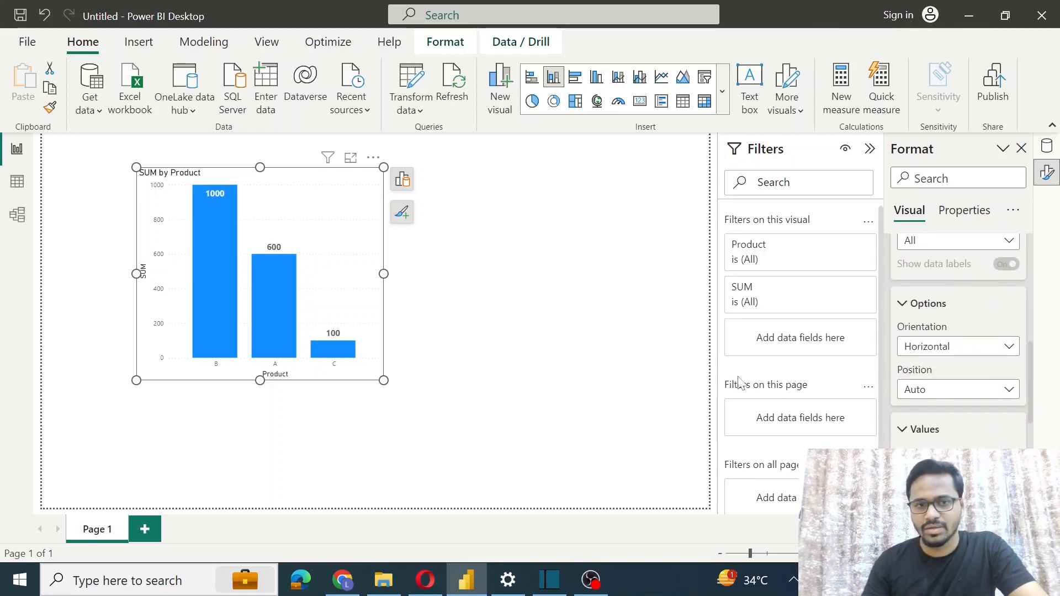
click(497, 280)
click(330, 219)
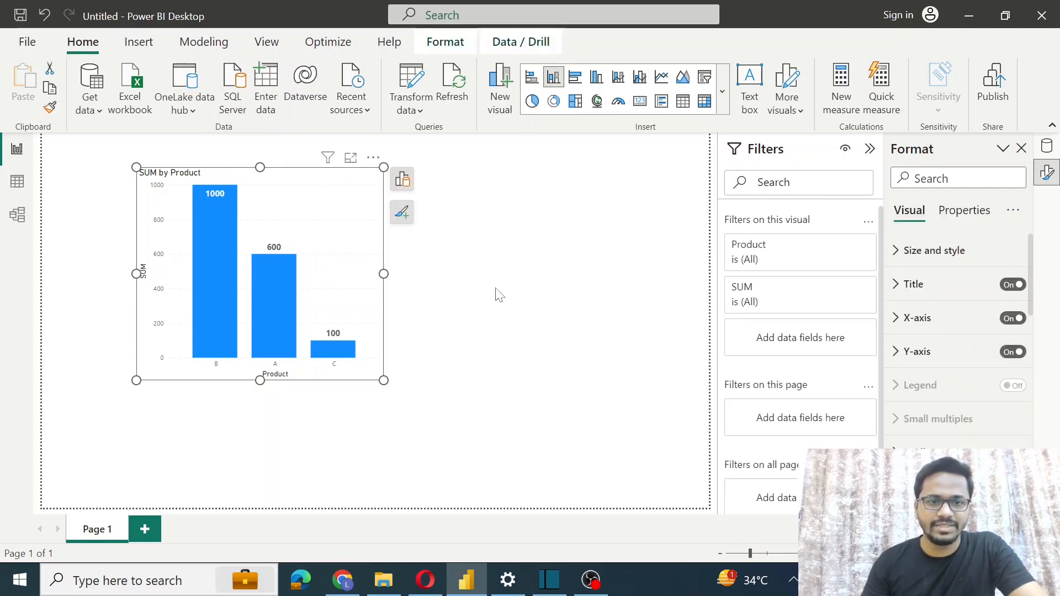
click(495, 293)
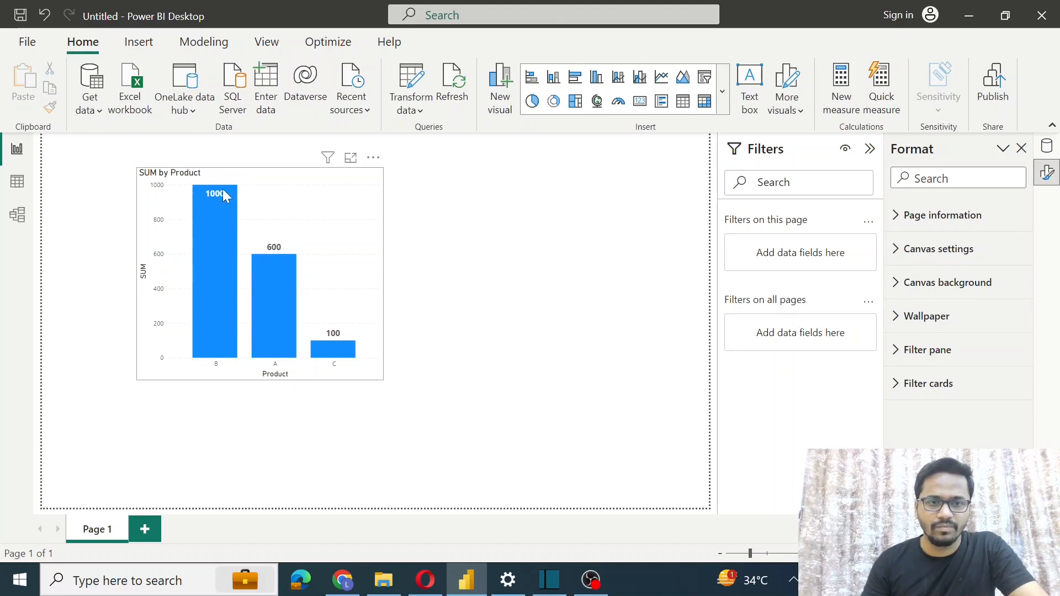
- Compare the profit rows per product in the sales table with the columns of the SUM by Product chart
click(17, 182)
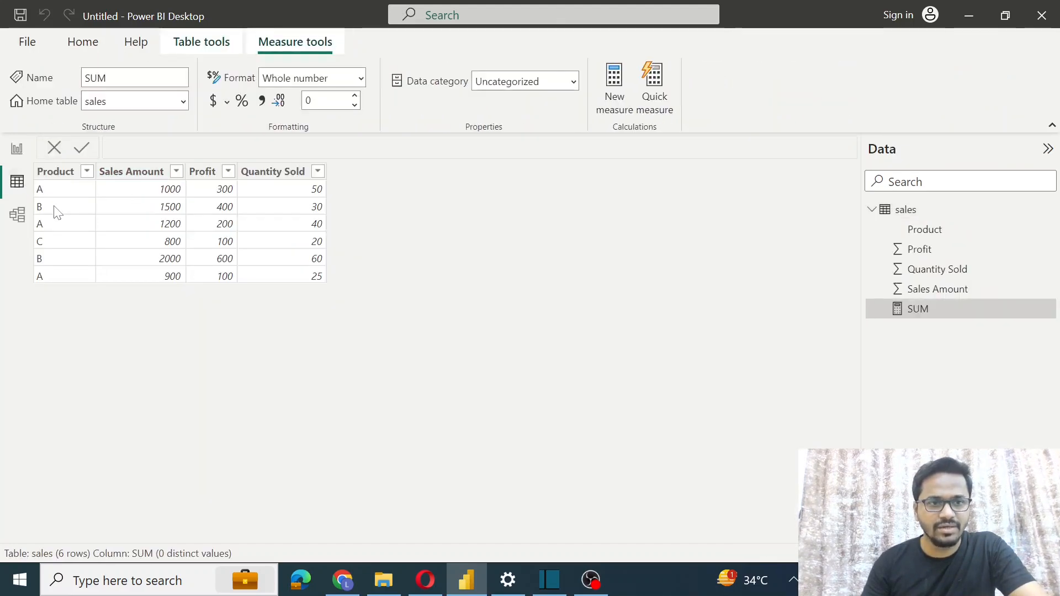
click(17, 149)
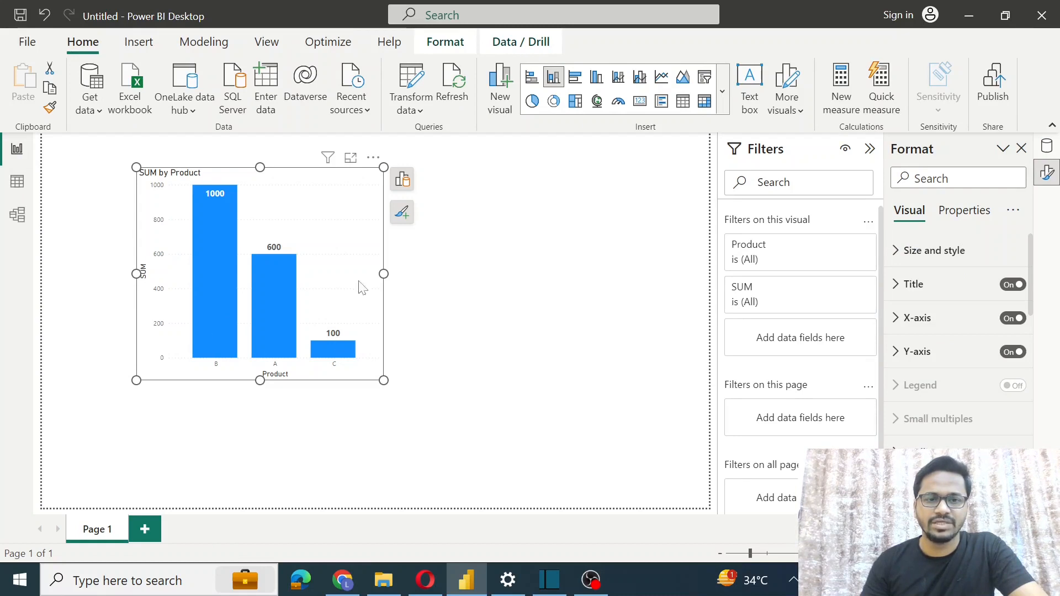
click(17, 182)
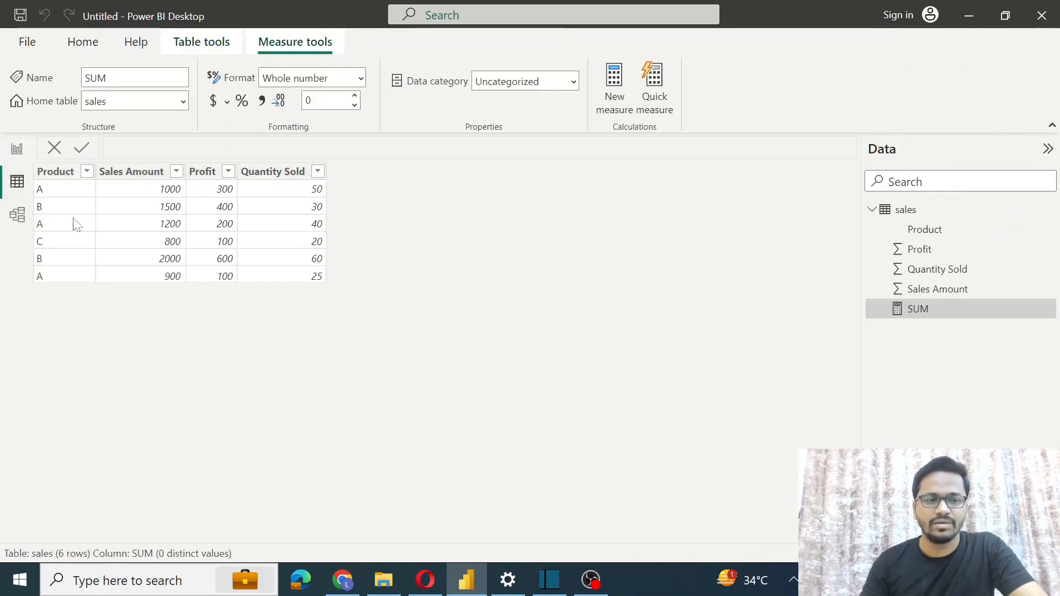
click(17, 148)
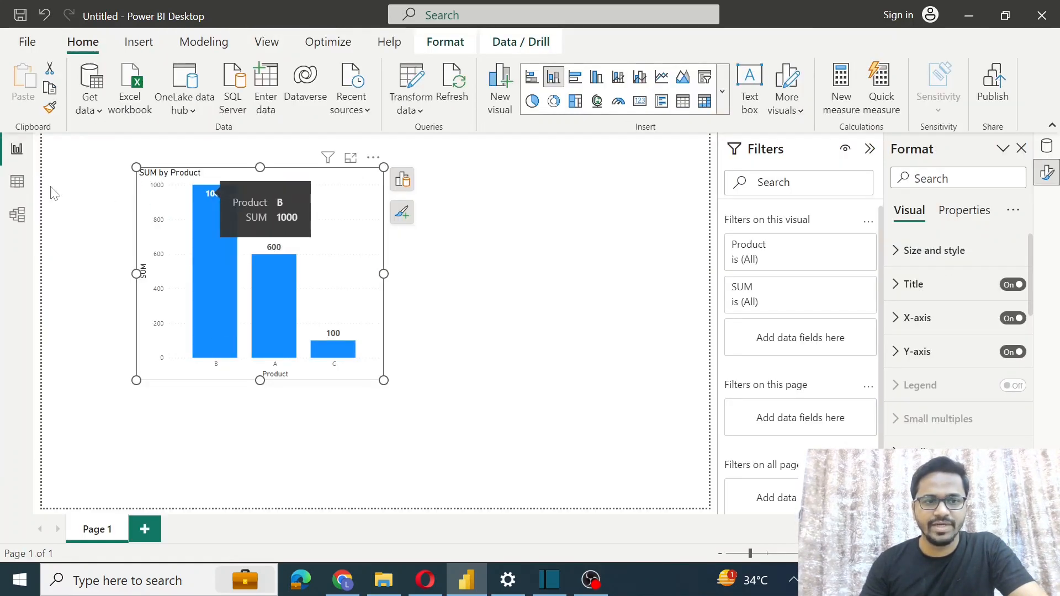
click(17, 181)
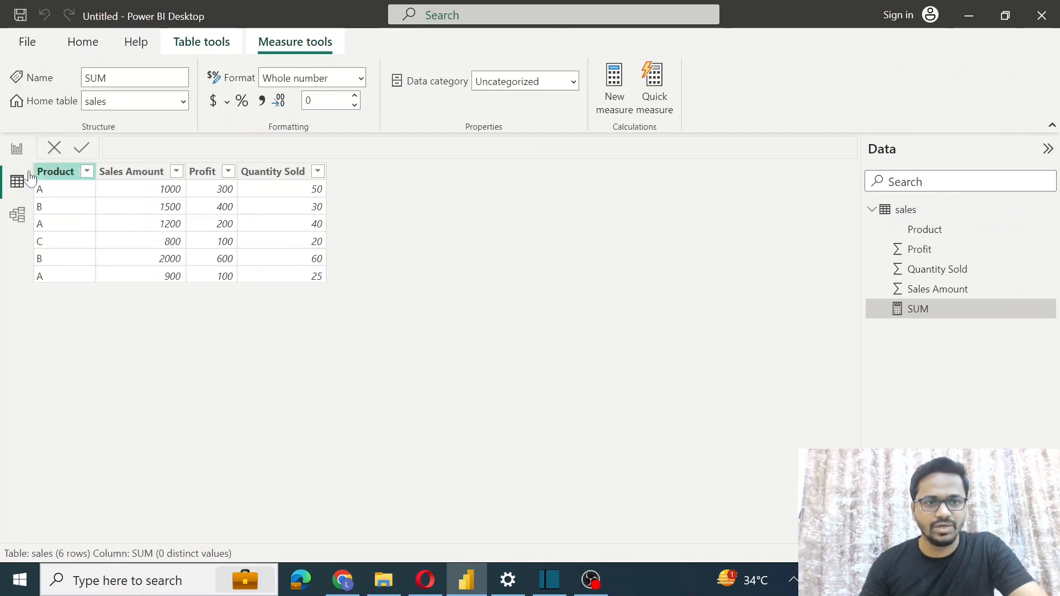
click(17, 149)
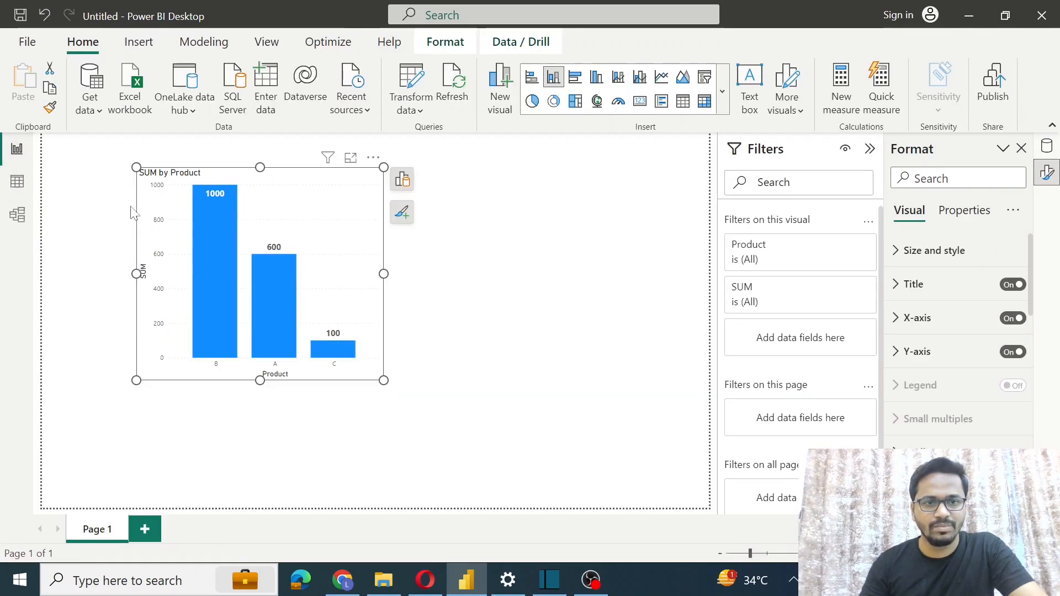
click(531, 304)
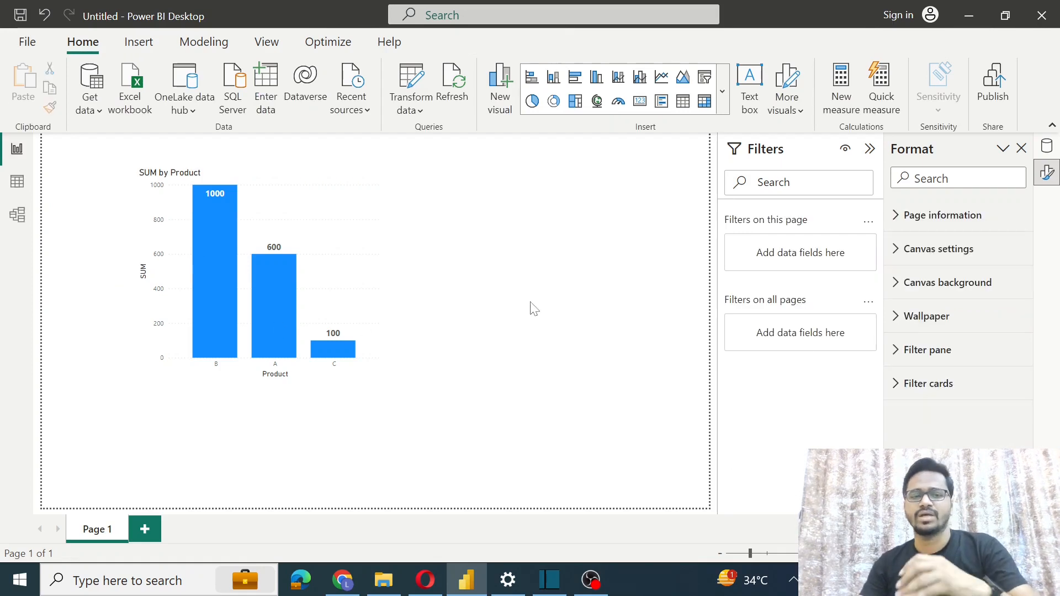
click(353, 204)
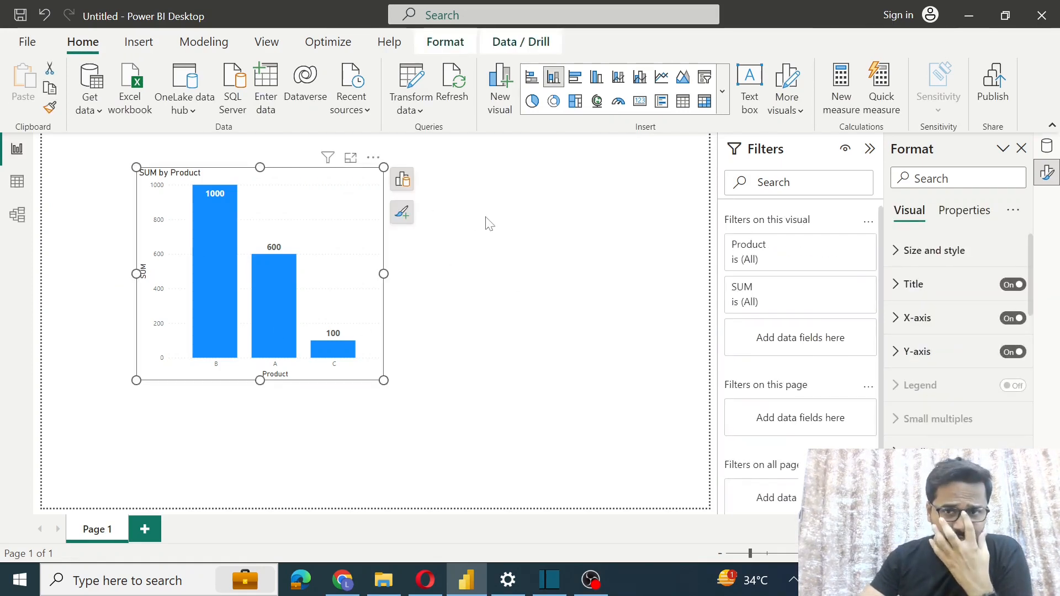
click(973, 213)
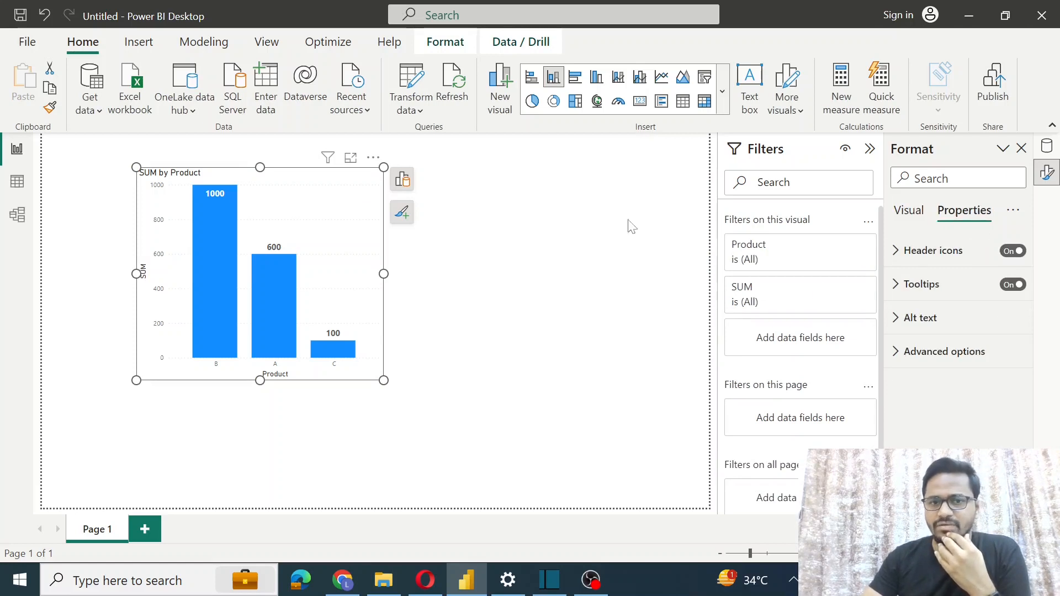
click(1046, 146)
click(1047, 172)
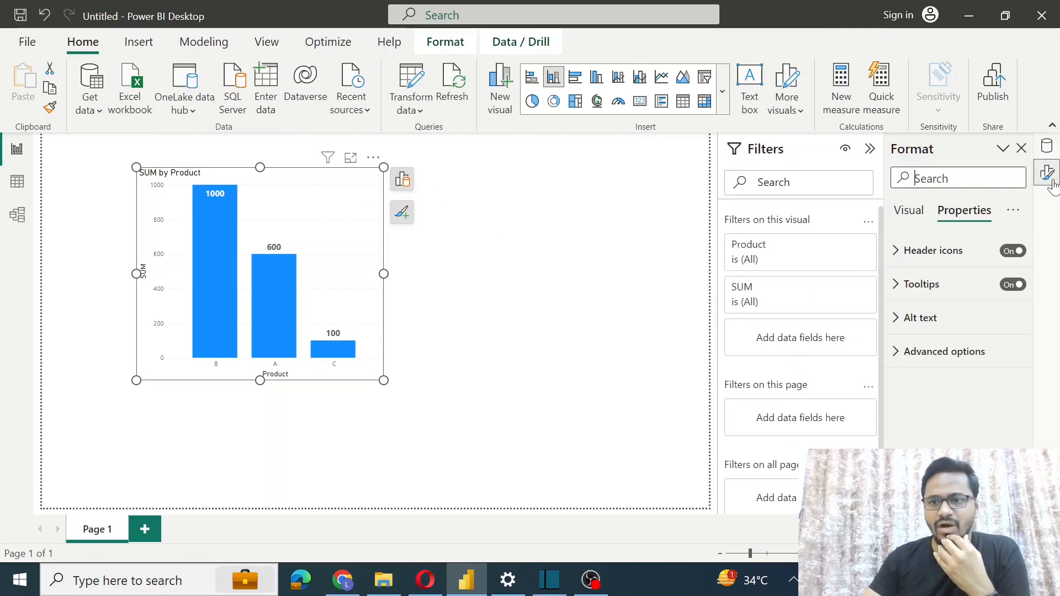
click(1047, 145)
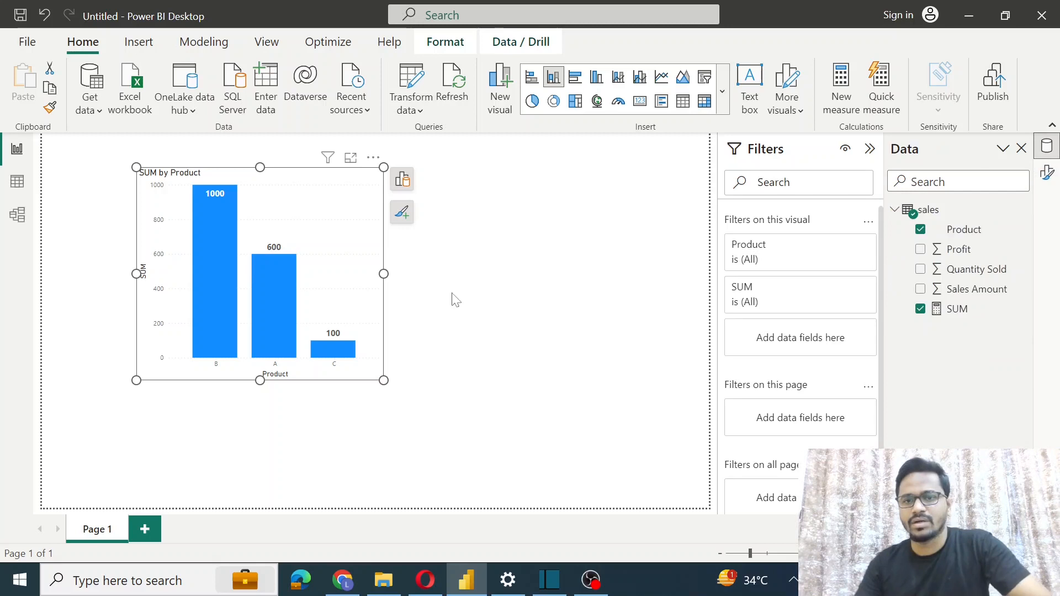
- Create a new measure in the sales table: Average = AVERAGE(sales[Profit])
click(515, 279)
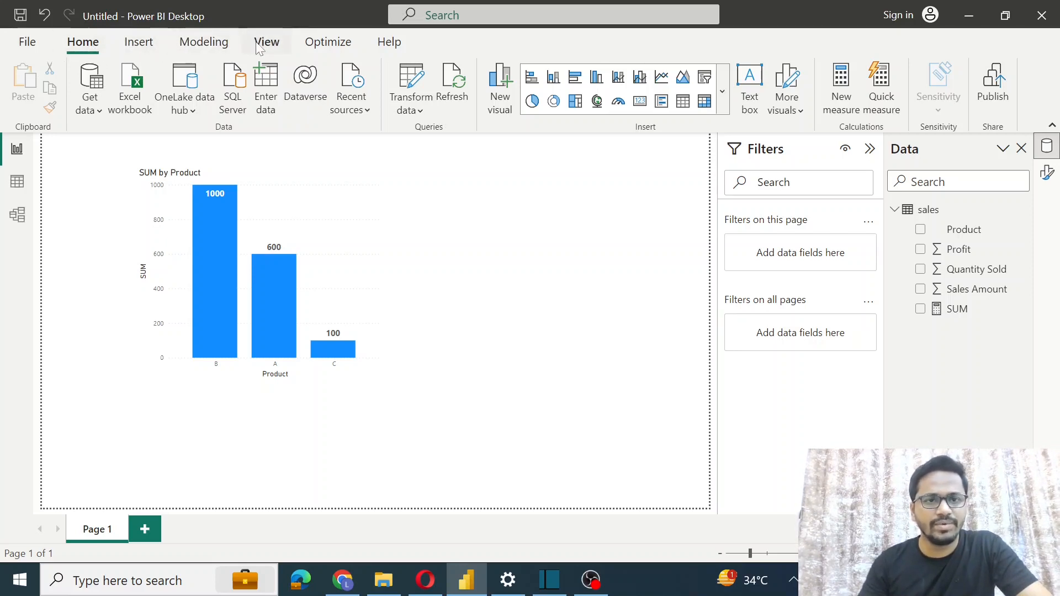
click(207, 42)
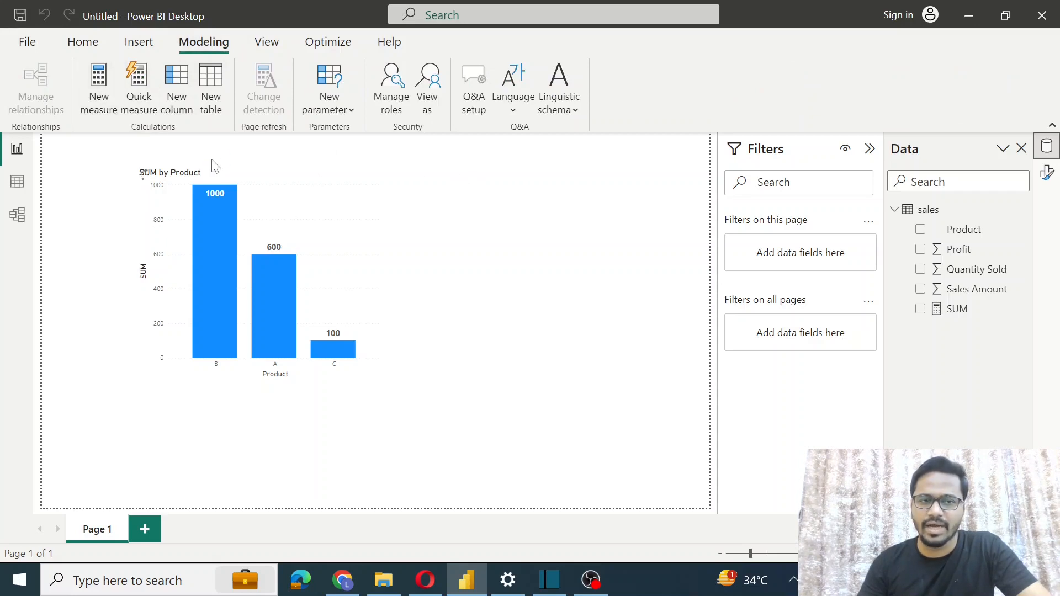
click(168, 145)
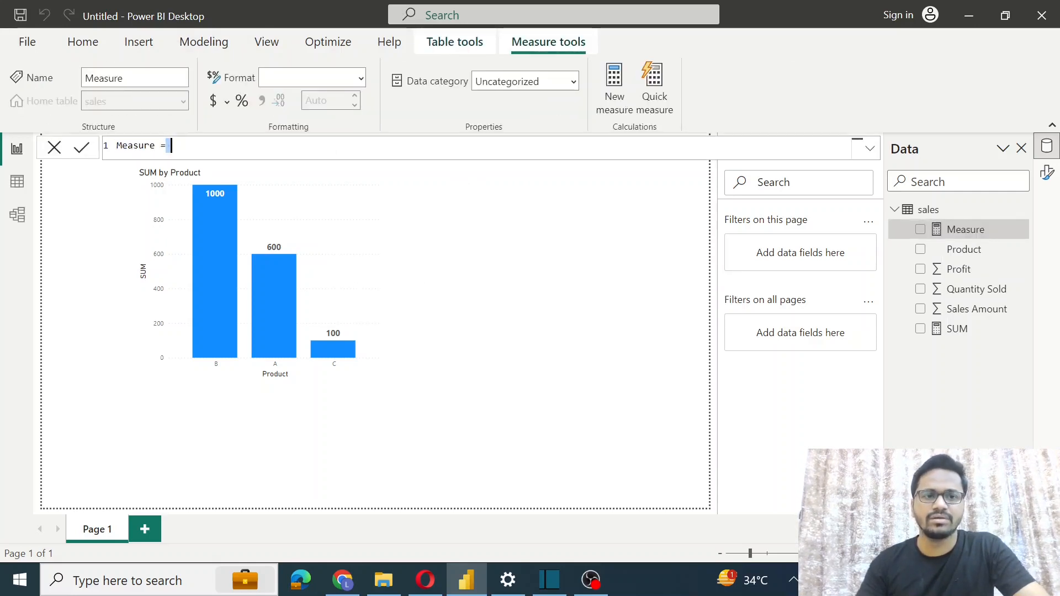
double_click(136, 145)
text(Averag)
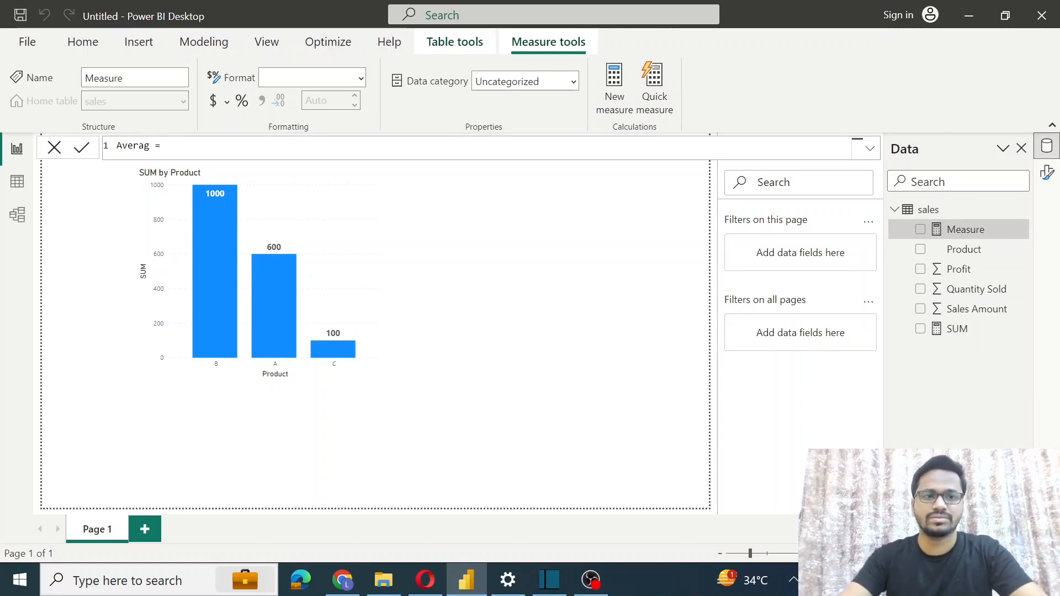
text(e)
key(End)
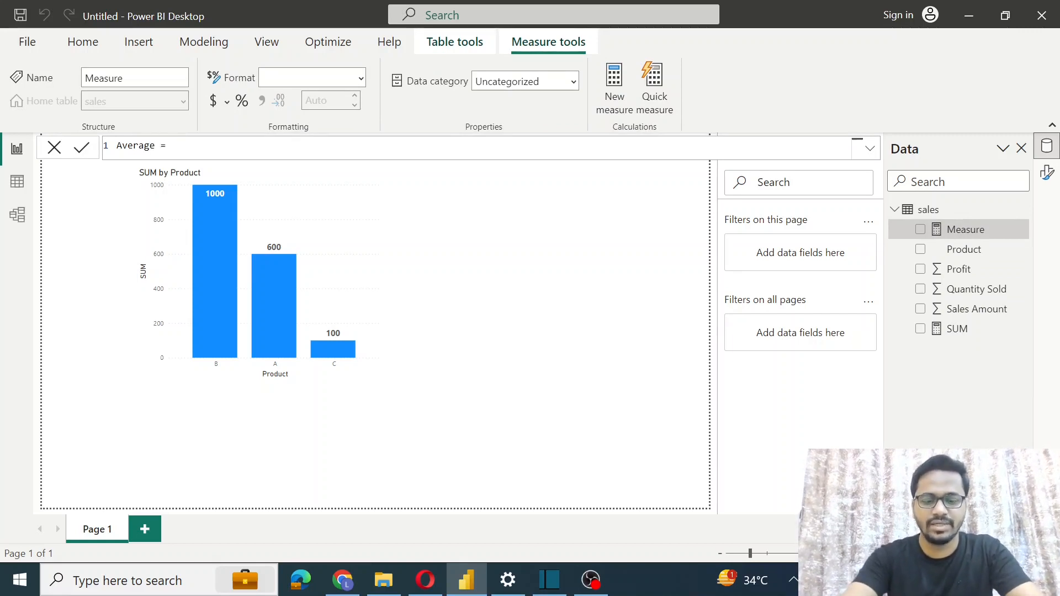
text(ave)
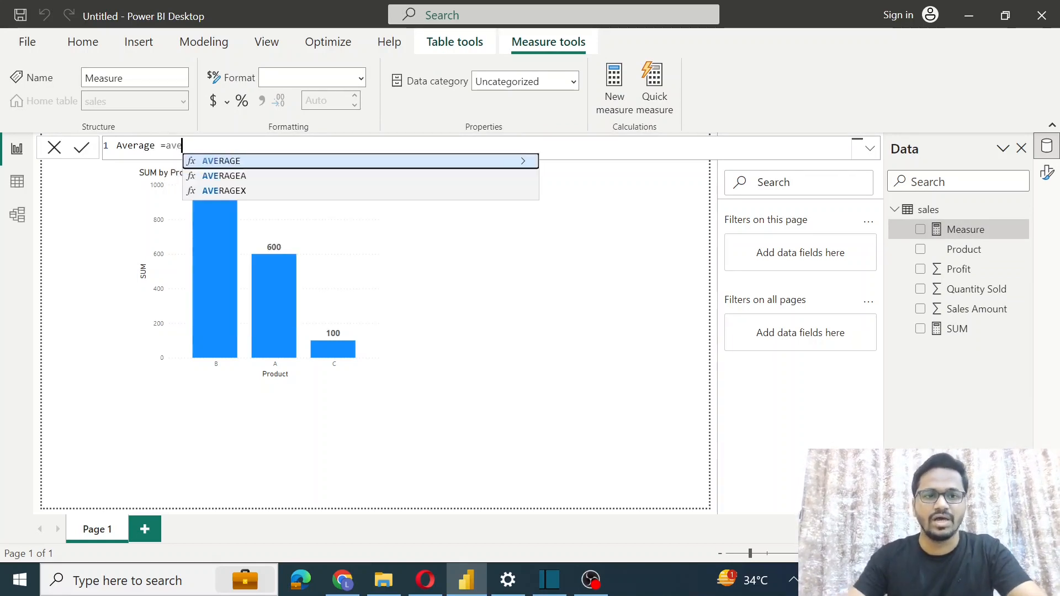
click(229, 161)
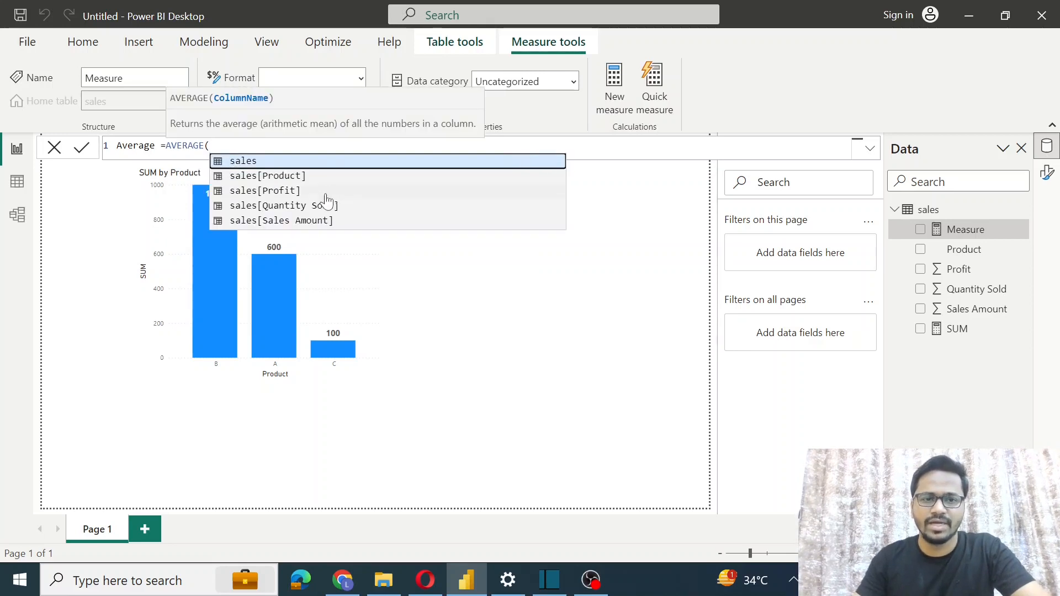
click(292, 191)
text())
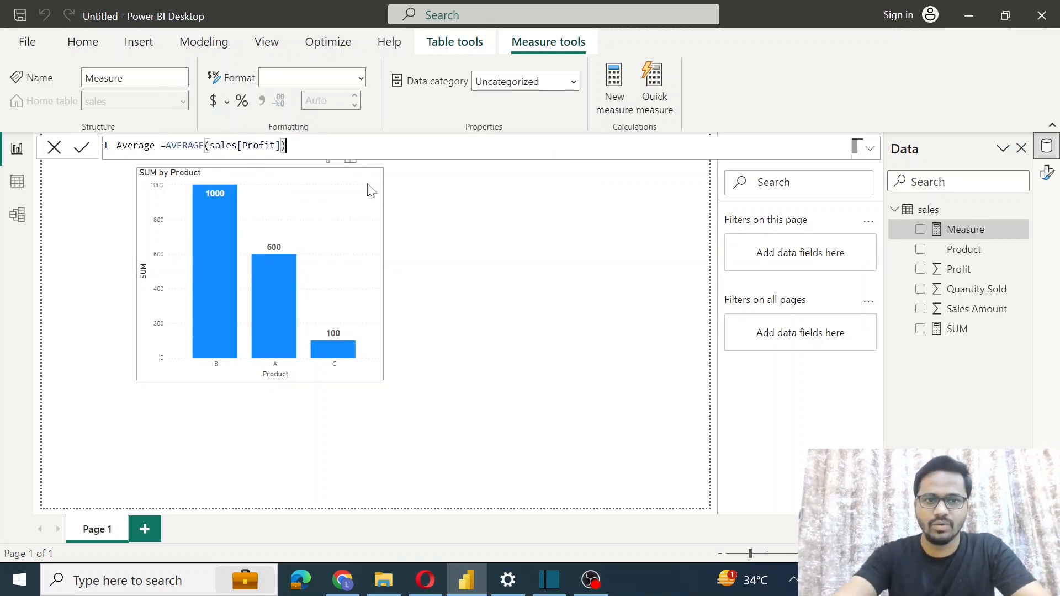
key(Return)
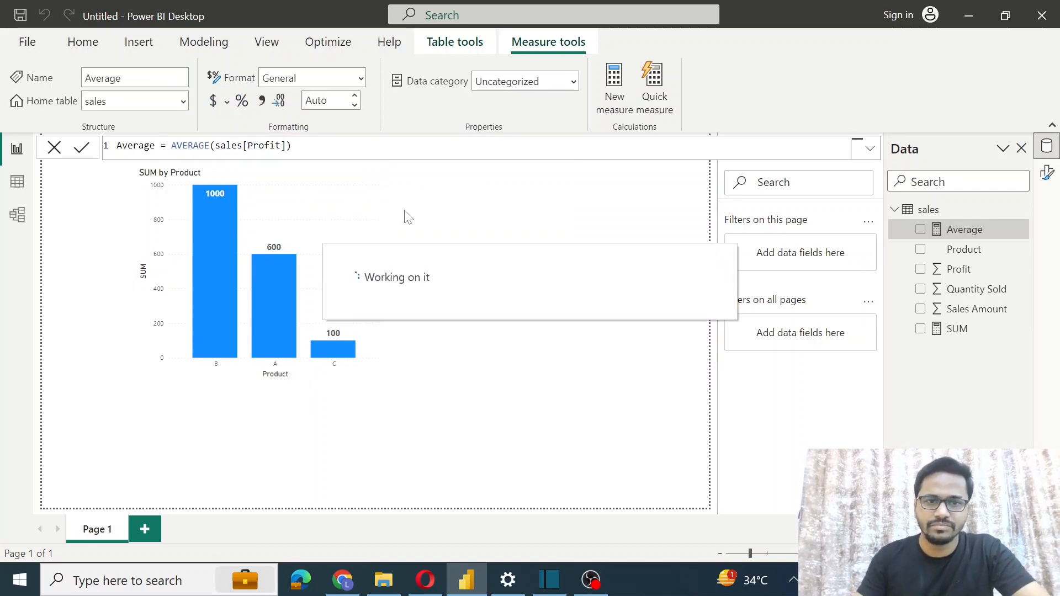
click(507, 229)
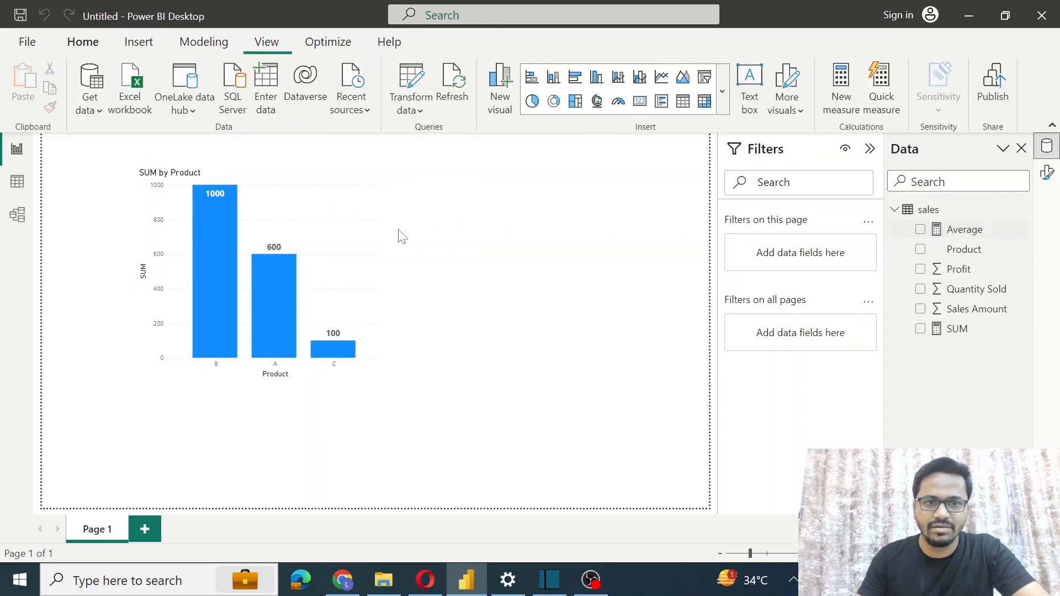
- Replace SUM with the Average measure on the Y-axis of the SUM by Product column chart
click(377, 220)
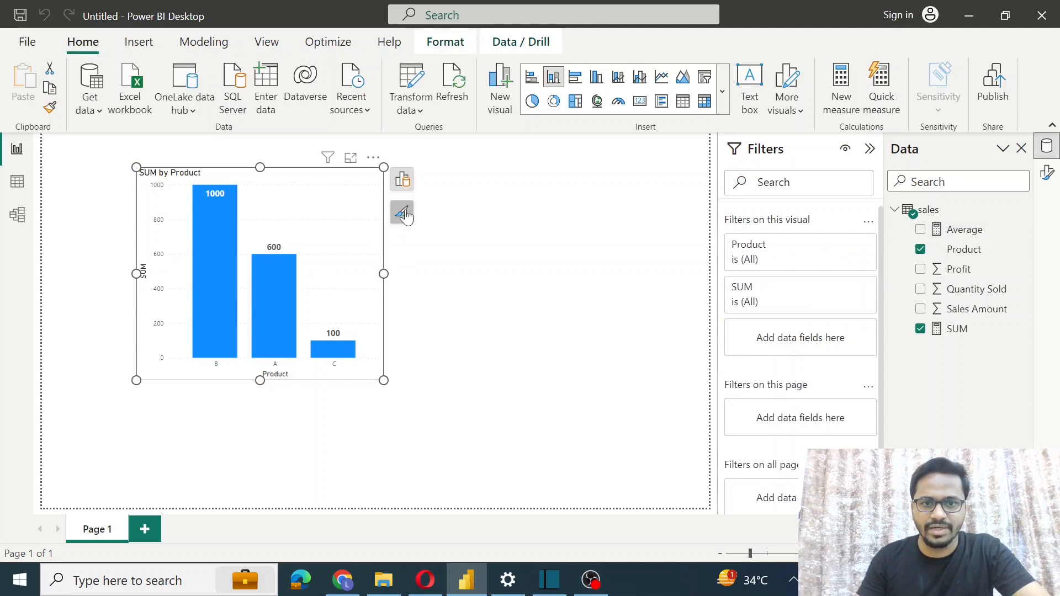
click(402, 180)
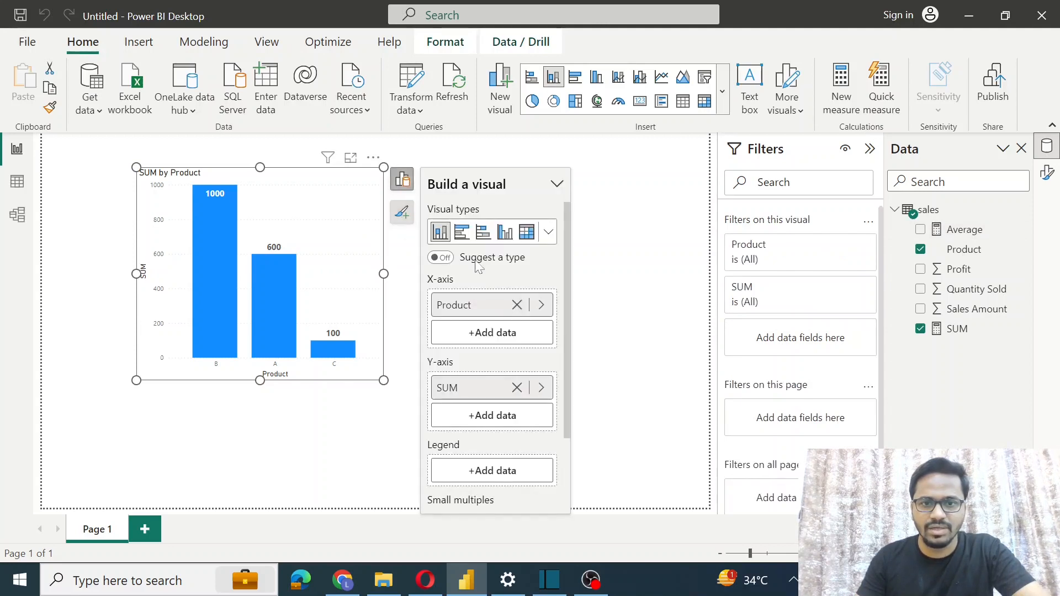
click(517, 388)
click(493, 389)
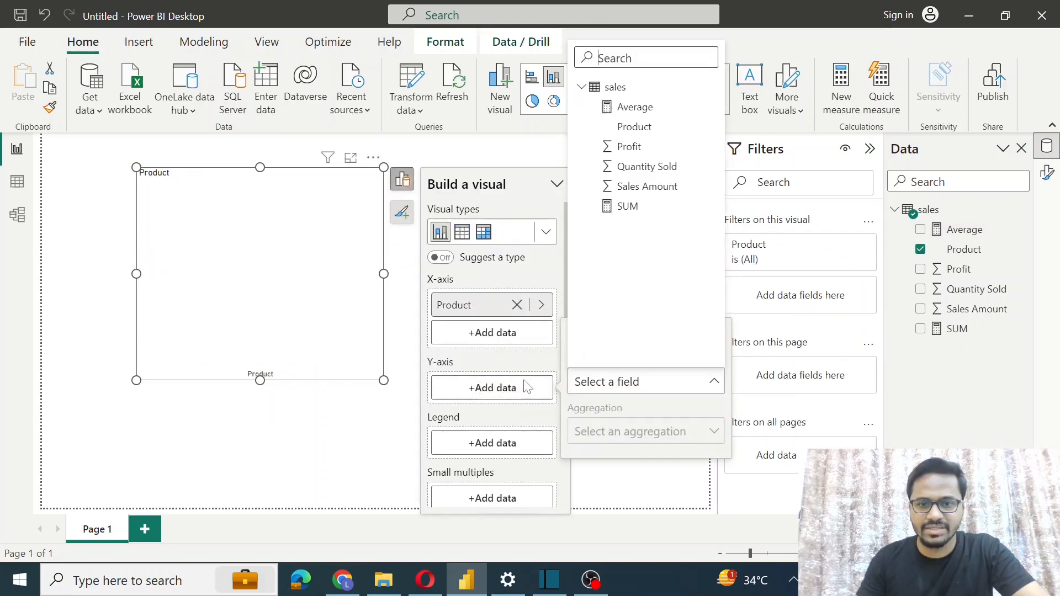
click(635, 107)
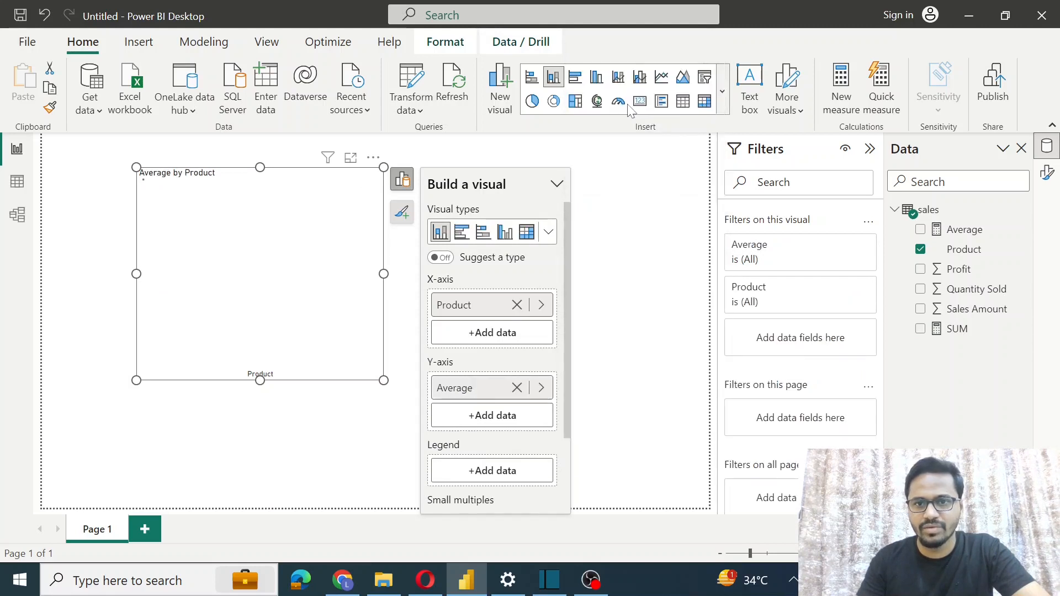
click(650, 269)
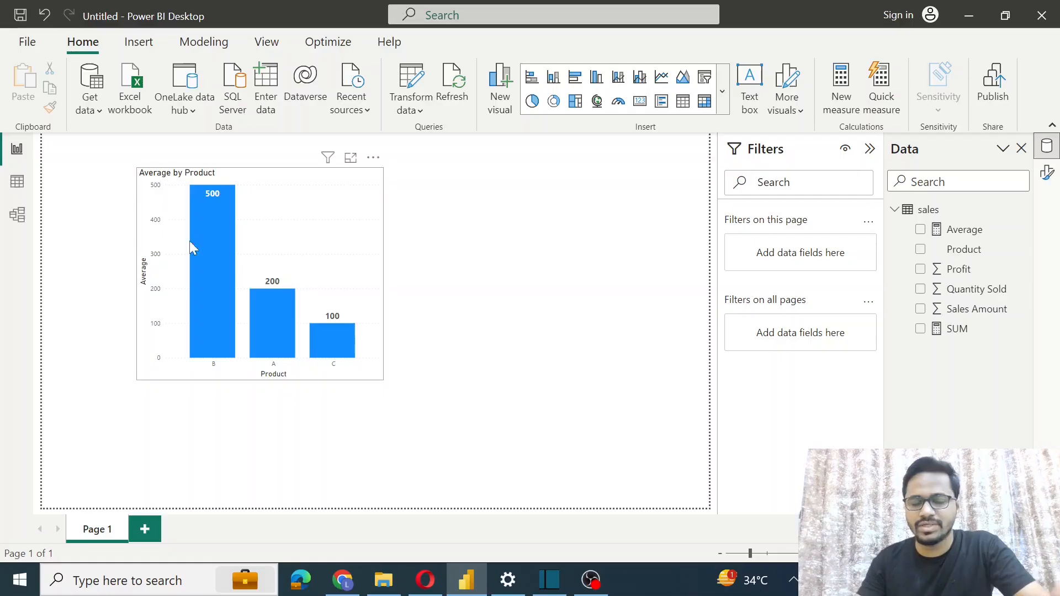
- Add another measure to the sales table: Max = MAX(sales[Profit])
click(303, 221)
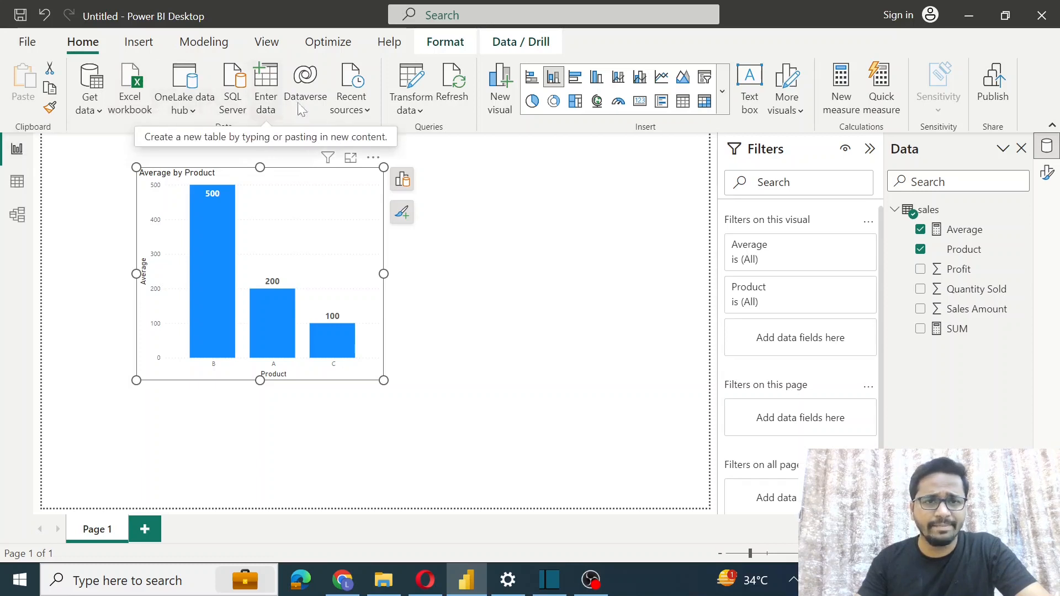
click(204, 42)
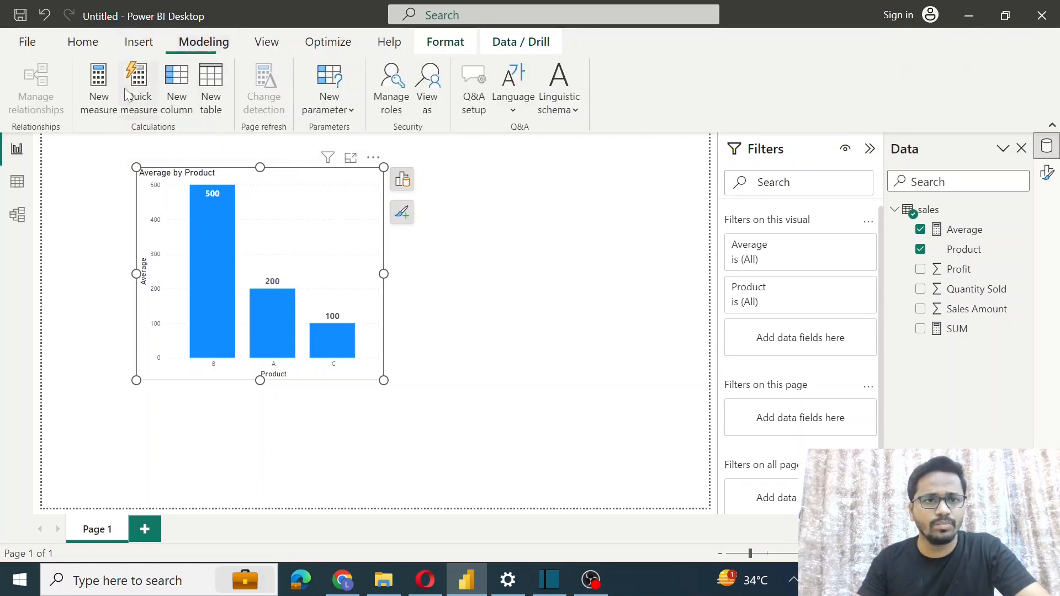
click(103, 108)
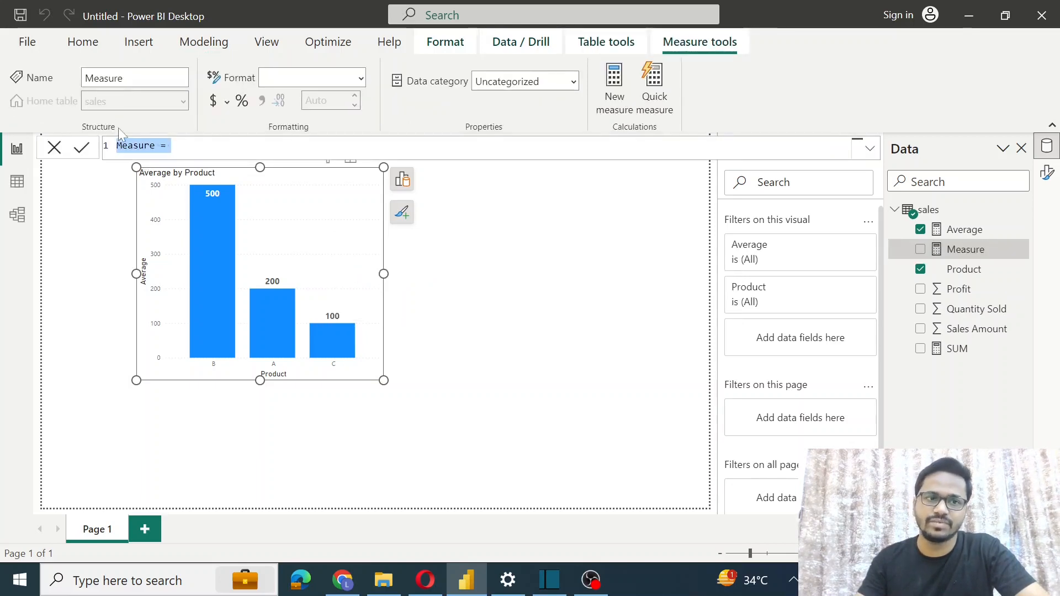
text(Max = )
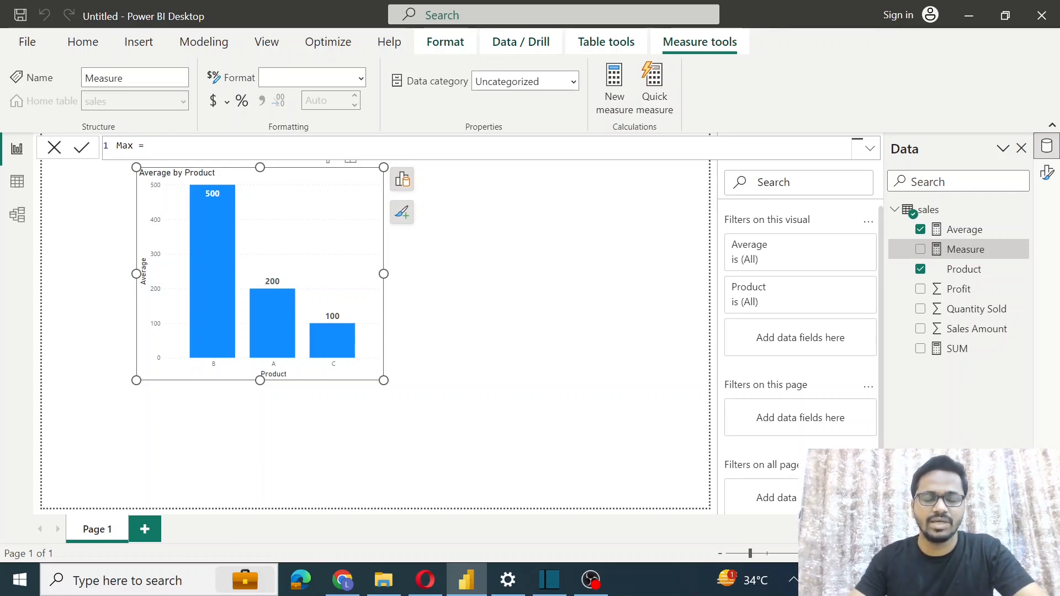
text(MAX()
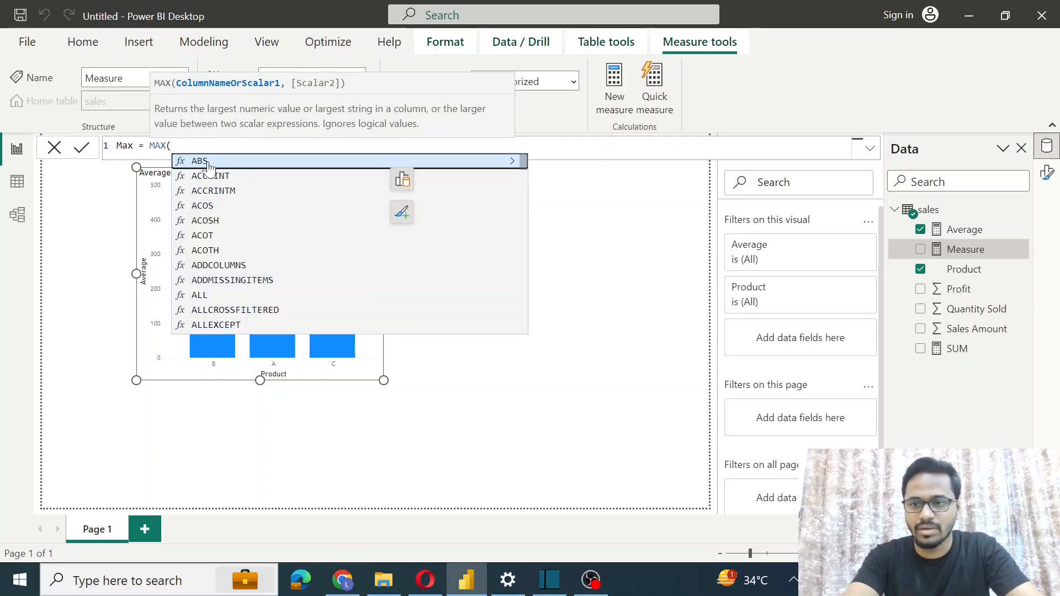
text(pro)
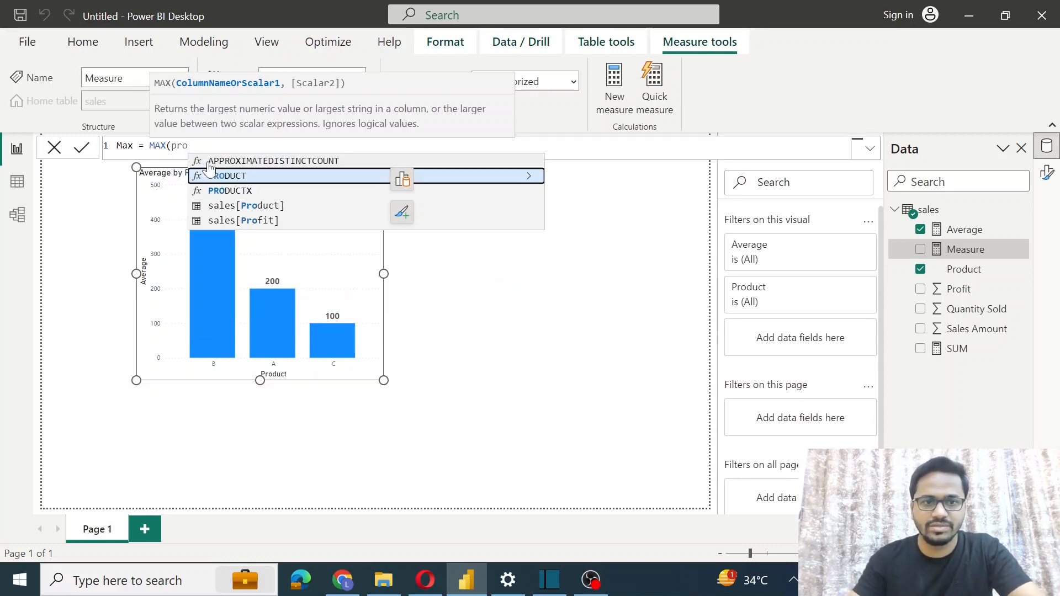
click(246, 221)
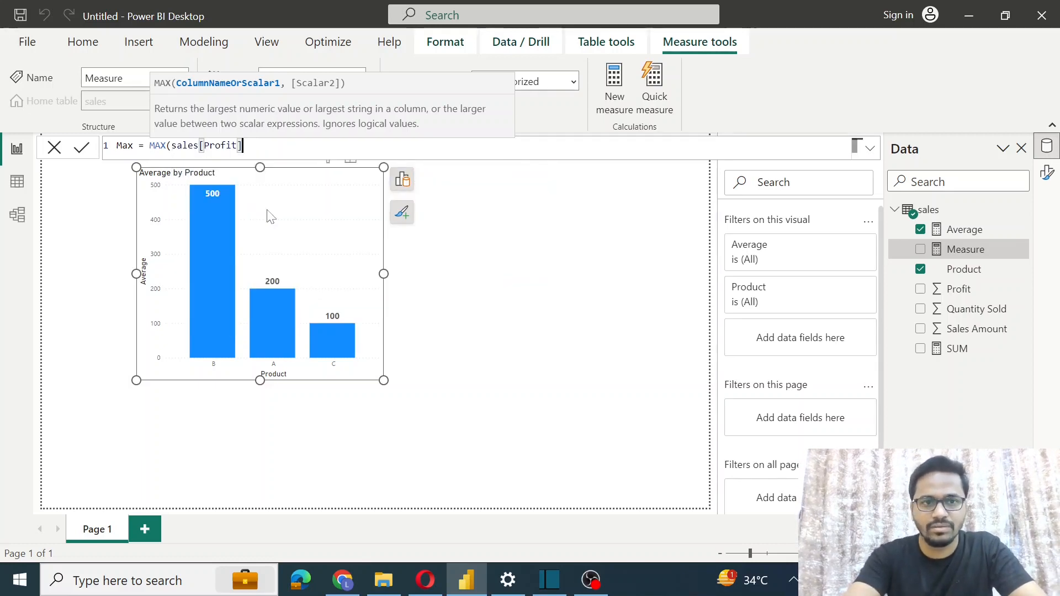
text(0)
key(BackSpace)
text())
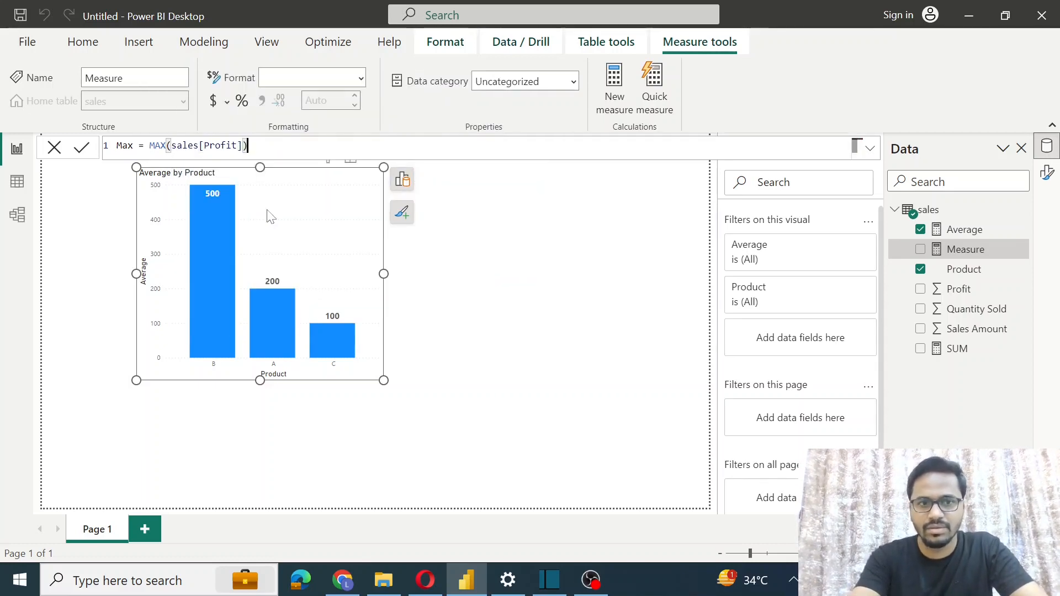
key(Return)
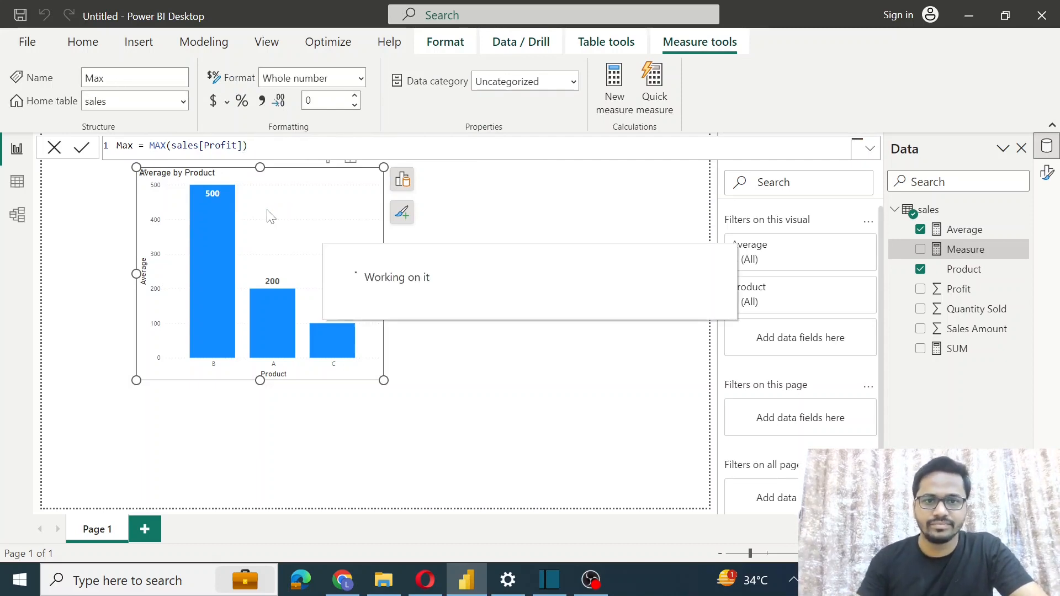
- Swap the Average measure for Max on the column chart's Y-axis and inspect the resulting product columns
click(337, 226)
click(402, 180)
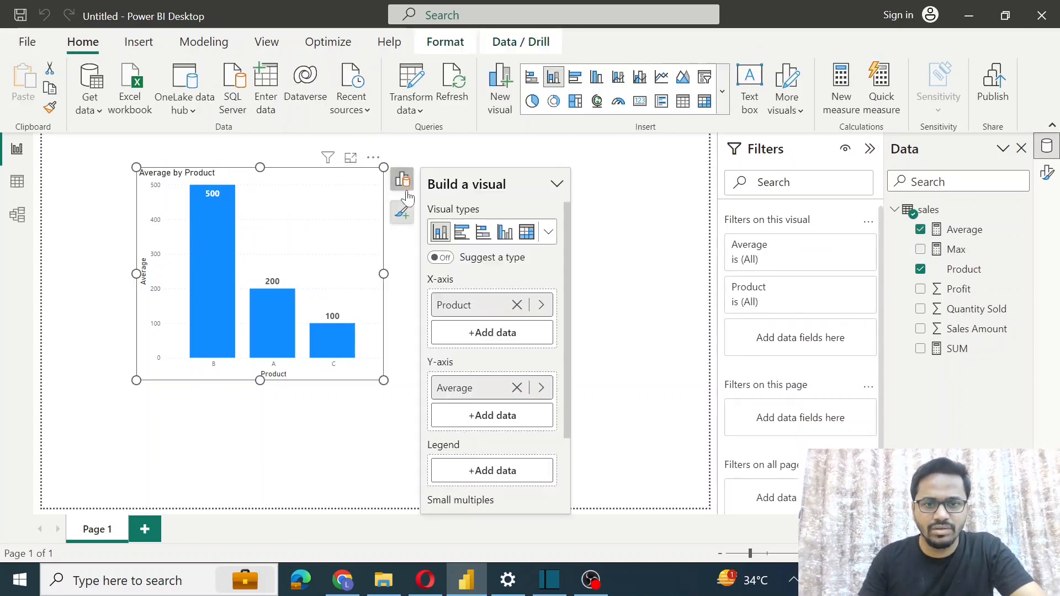
click(517, 388)
click(494, 389)
click(619, 126)
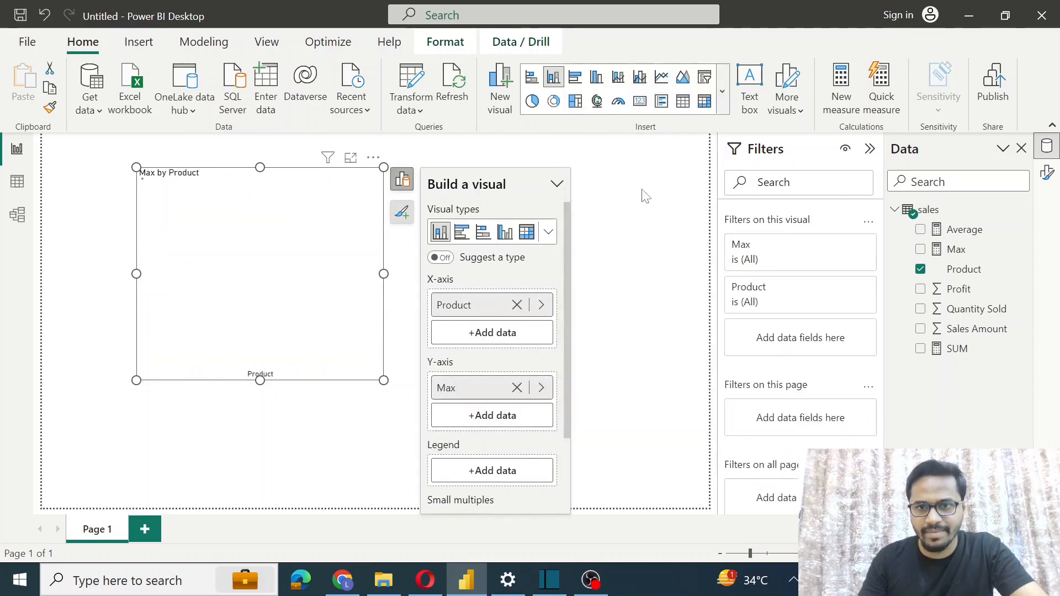
click(654, 274)
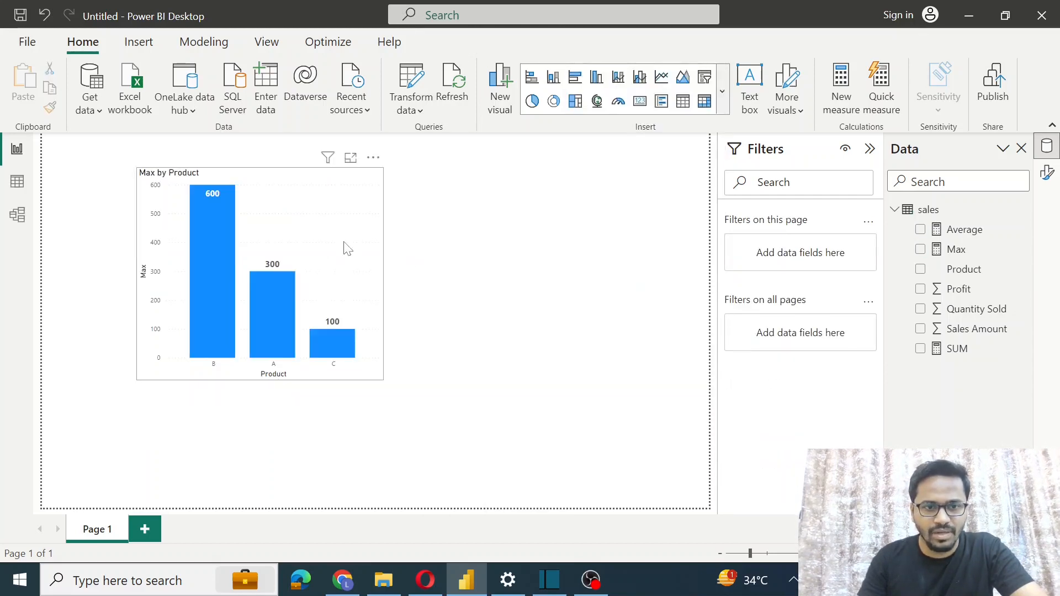
mouse_move(222, 190)
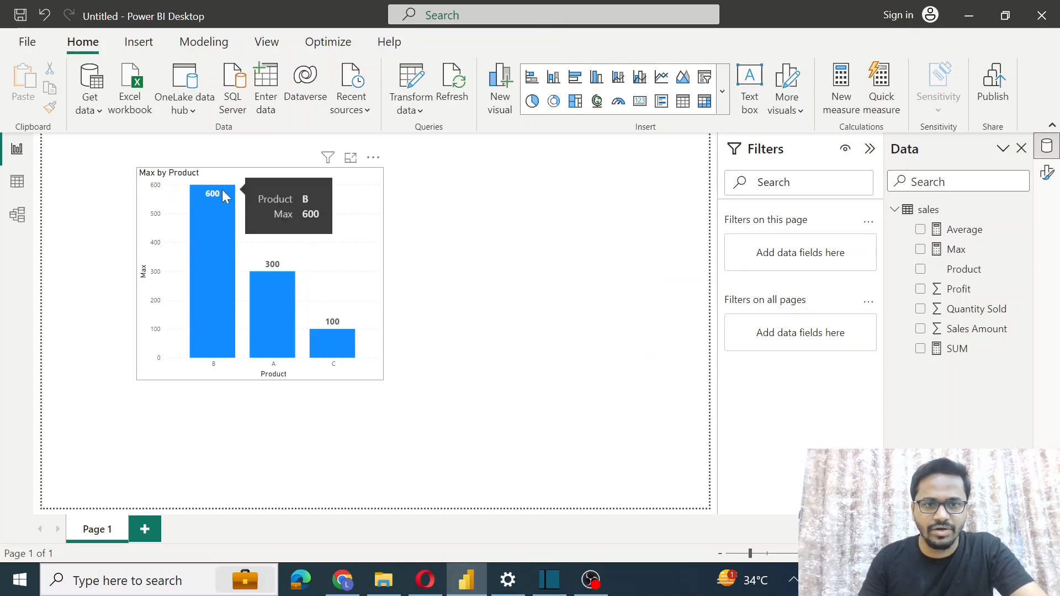
mouse_move(322, 345)
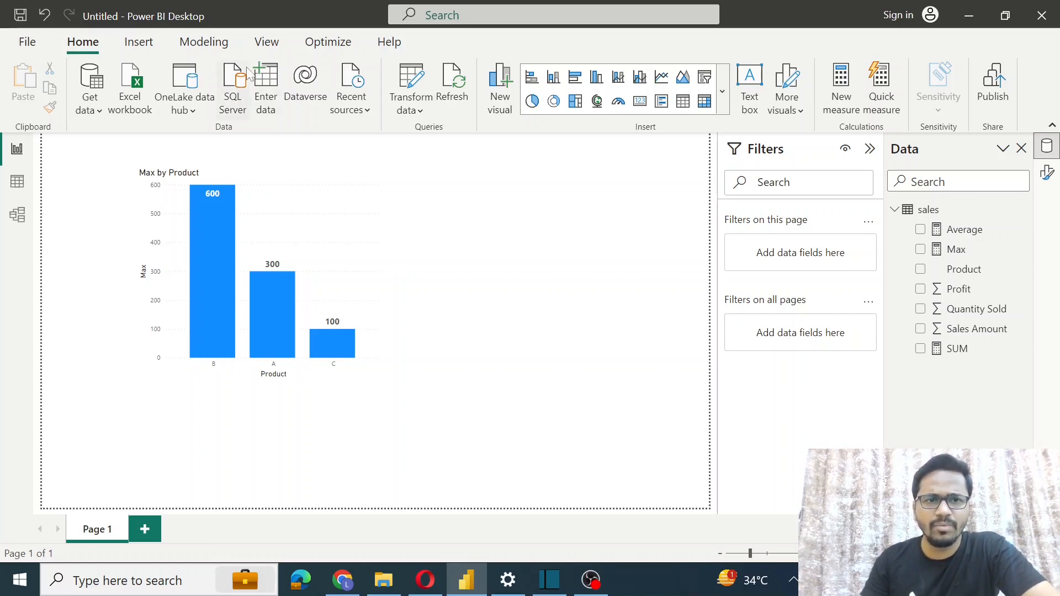
- Start a quick measure with the column chart selected and choose the Min per category calculation
click(204, 42)
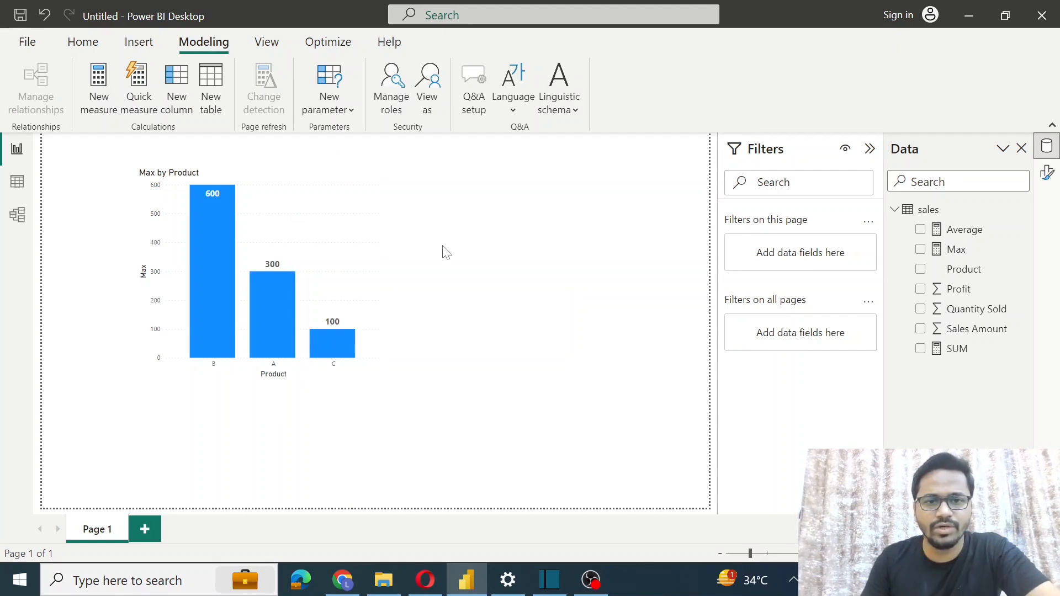
click(296, 207)
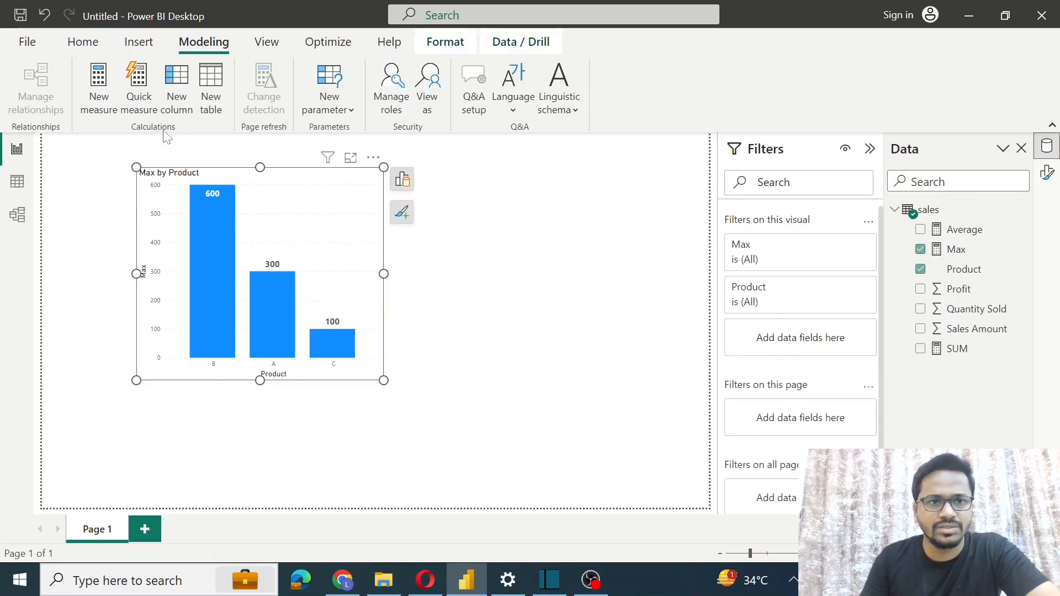
click(139, 97)
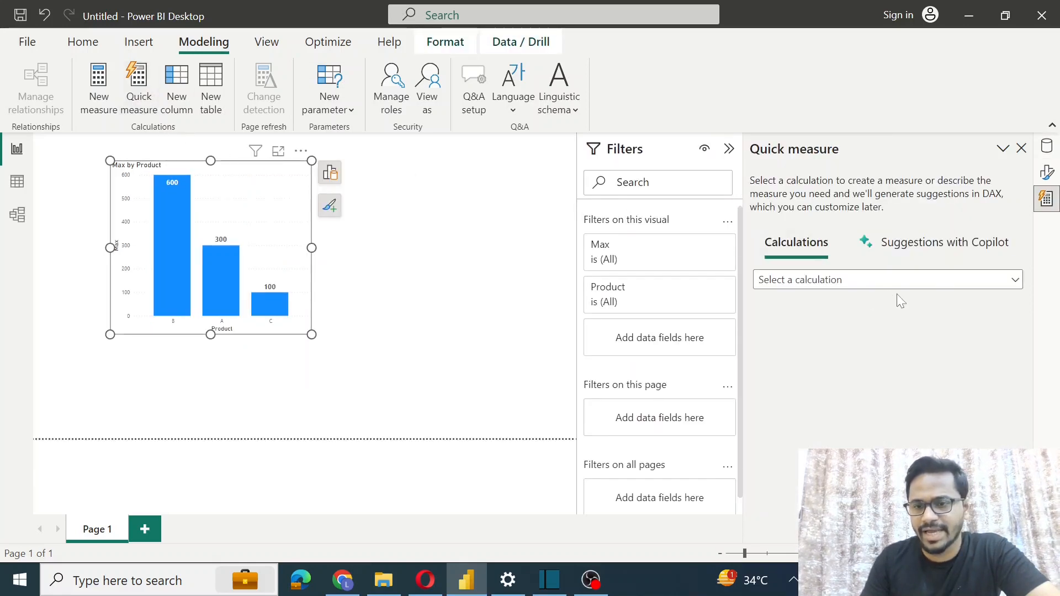
click(903, 282)
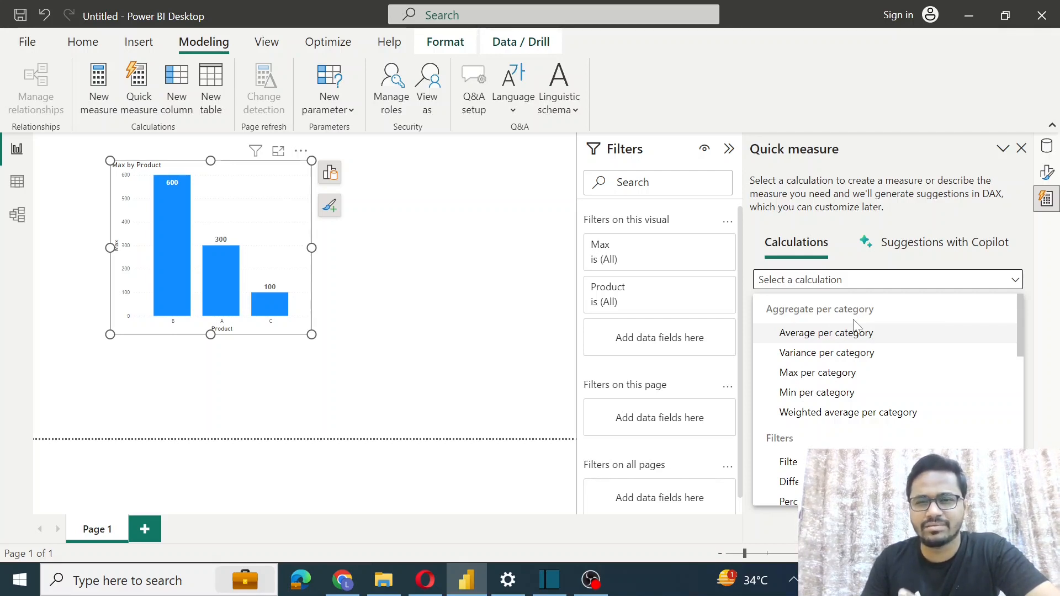
click(214, 202)
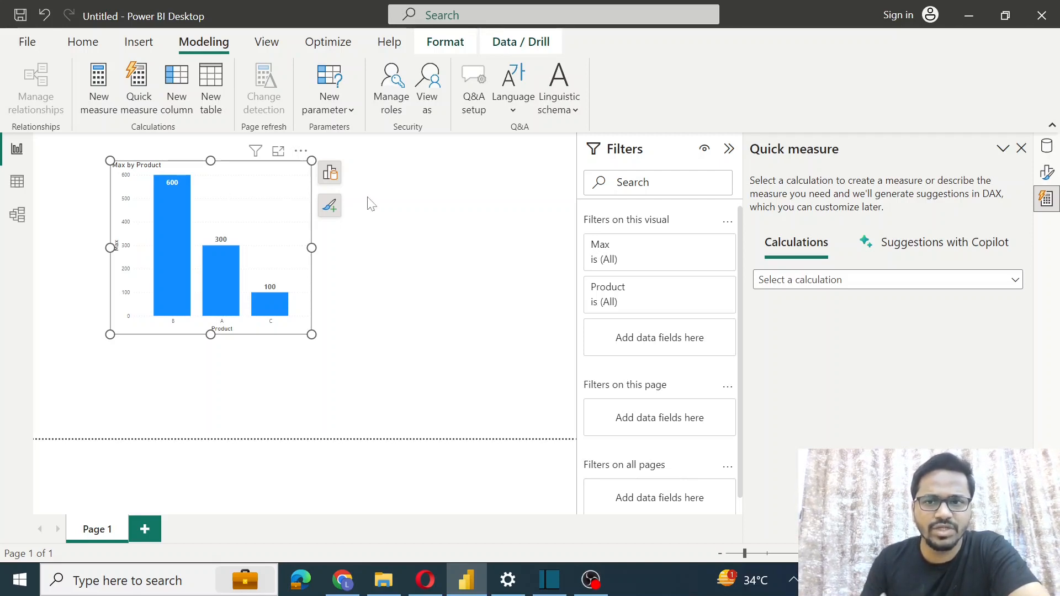
click(804, 281)
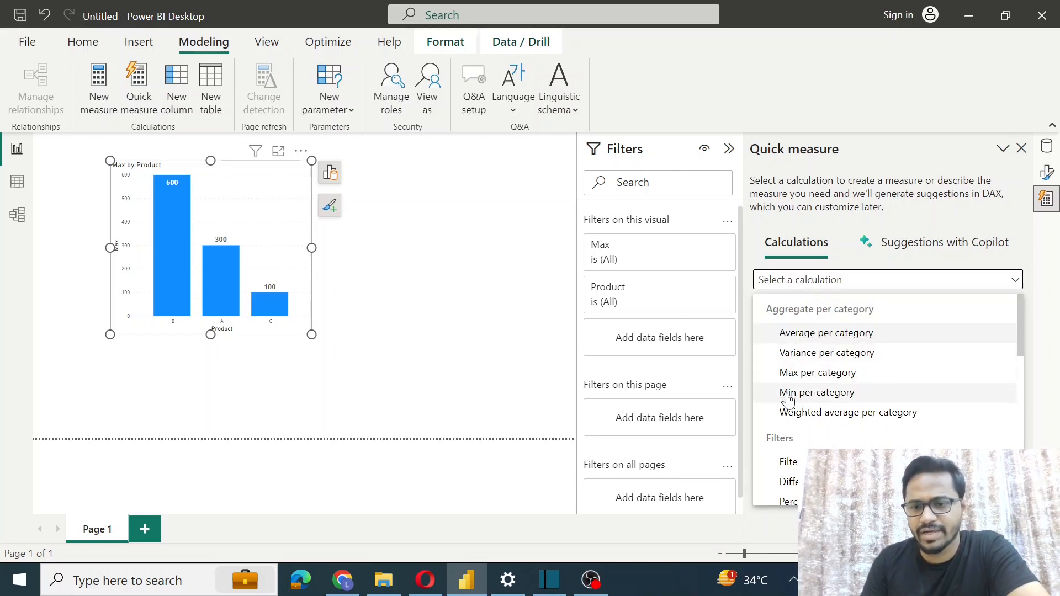
click(866, 396)
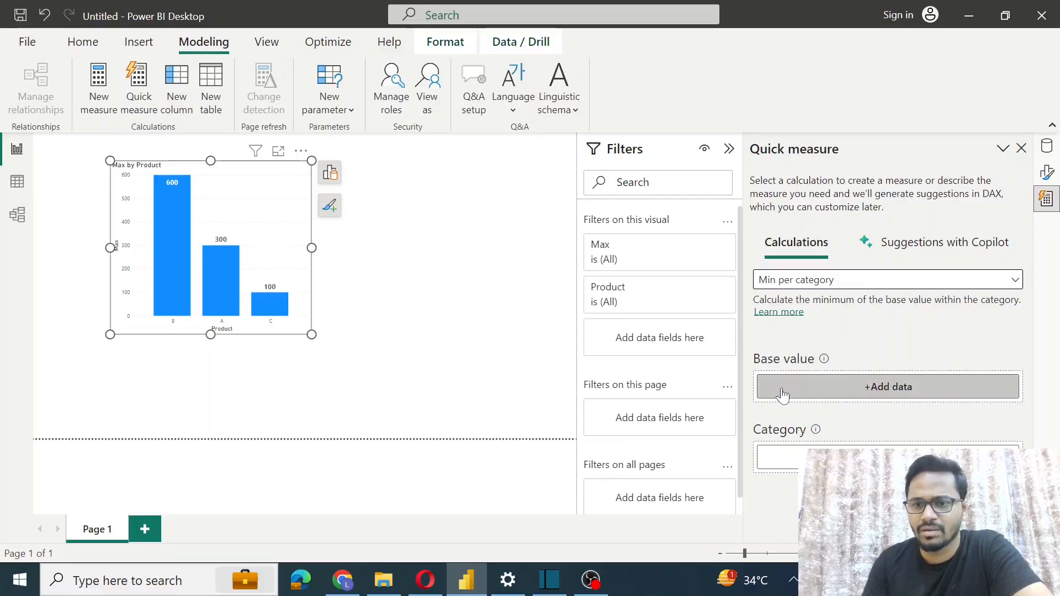
- Set the quick measure's base value to Sum of Profit and its category to Profit, and add it to the model
click(886, 388)
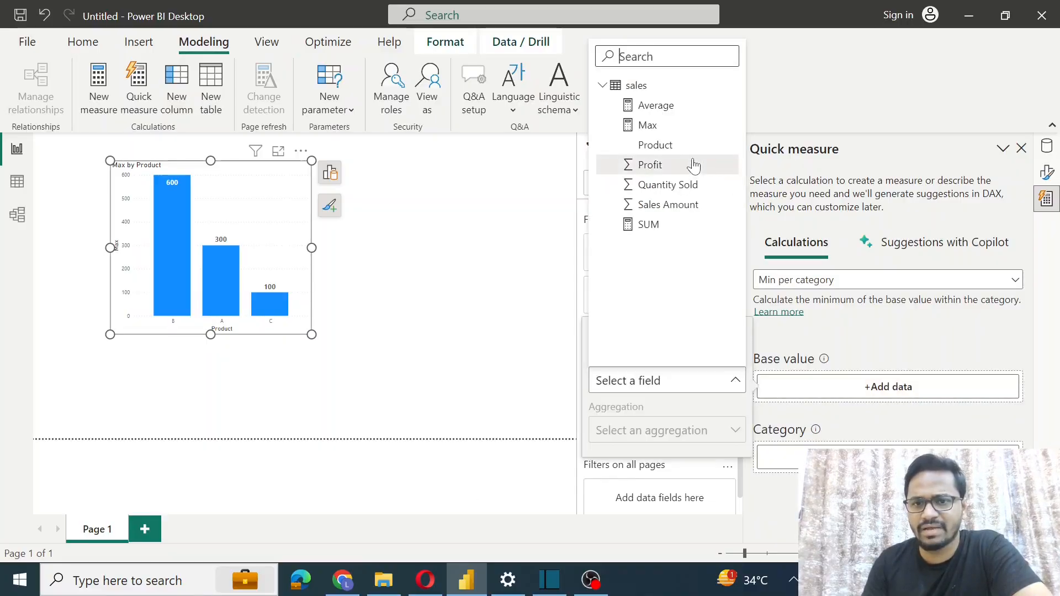
click(650, 165)
click(778, 457)
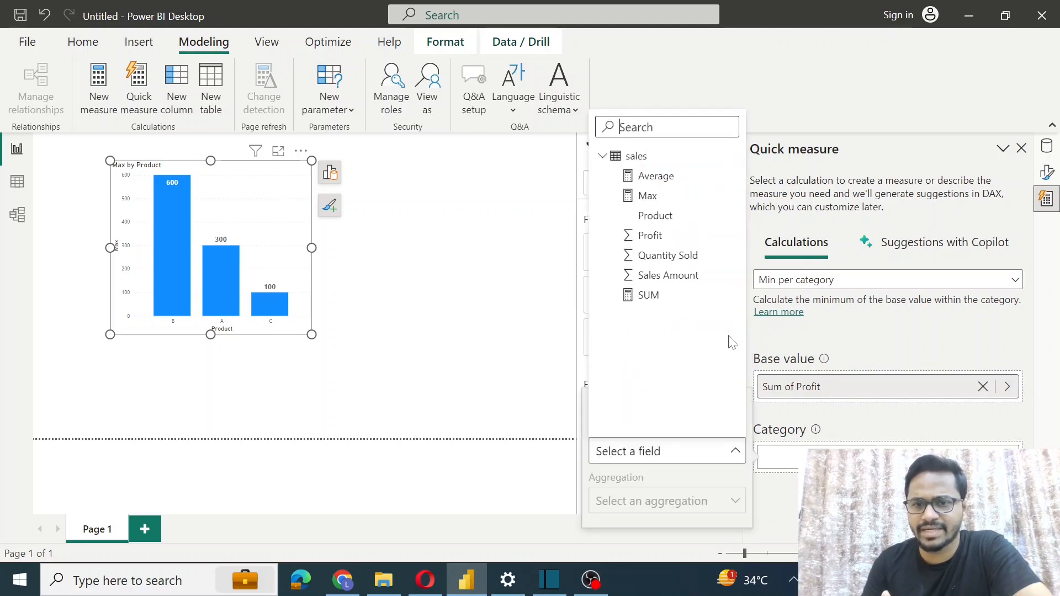
click(658, 239)
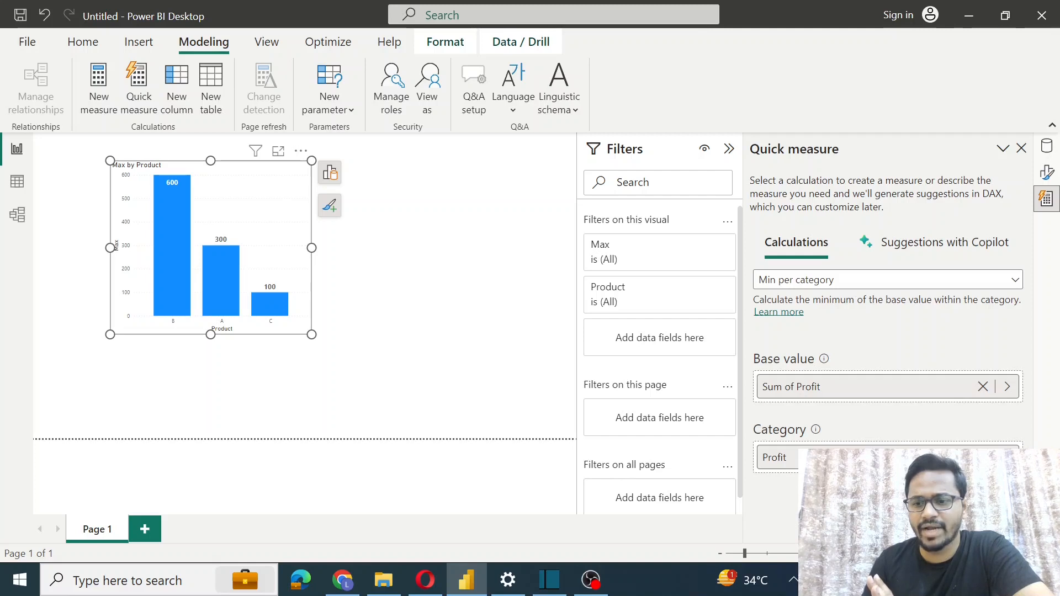
click(992, 525)
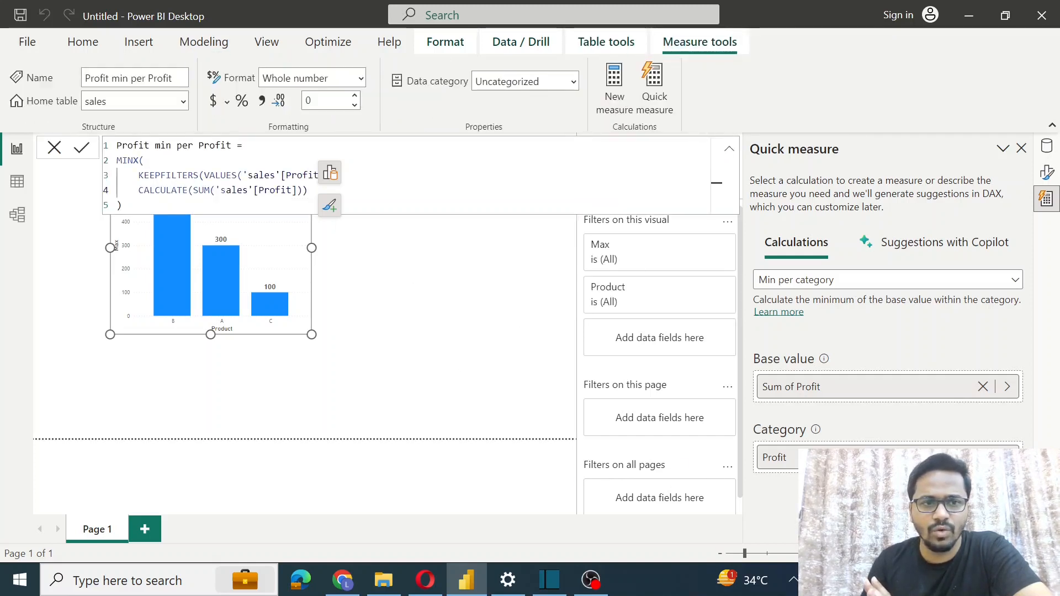
- Examine the generated MINX formula of the new quick measure and collapse the formula display
double_click(128, 161)
click(171, 175)
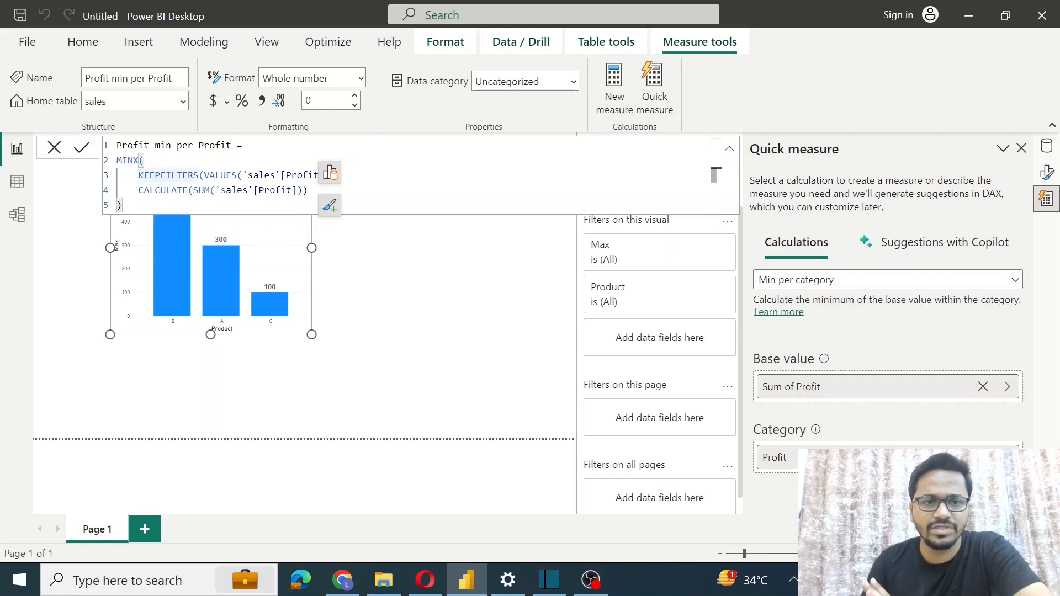
click(123, 206)
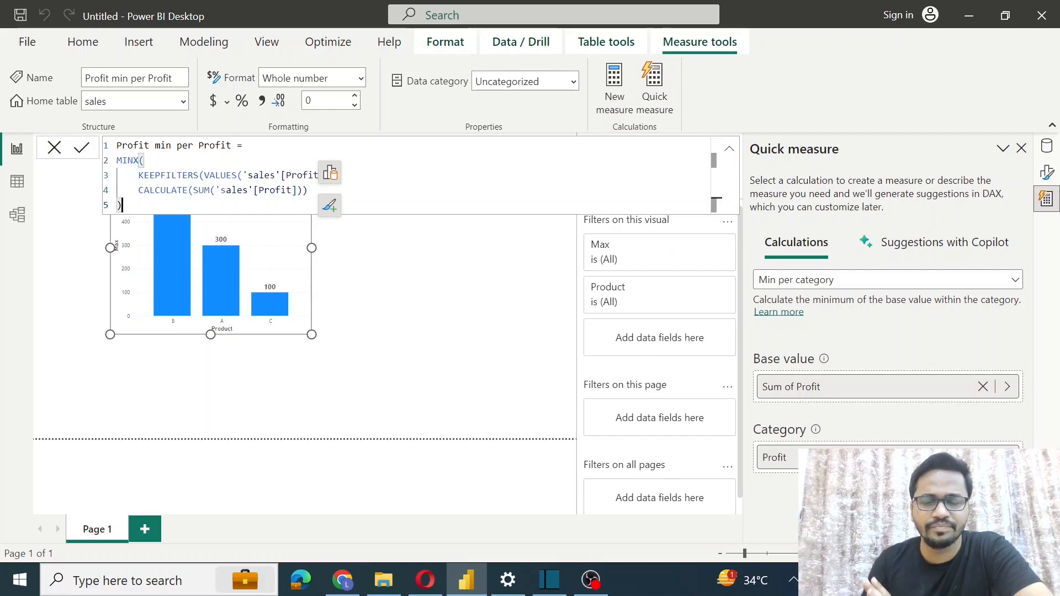
click(728, 155)
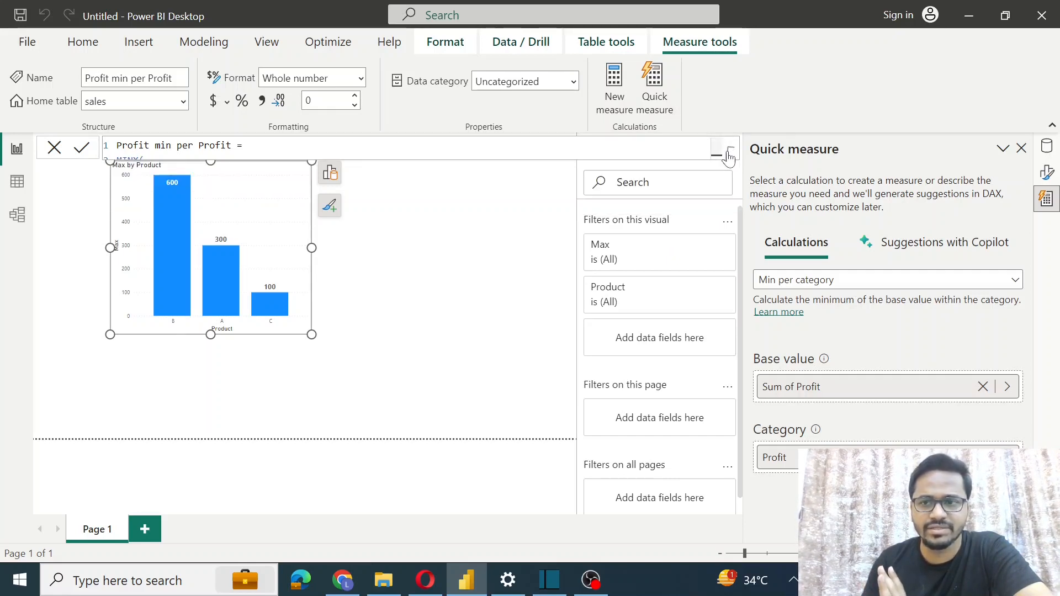
- Close the quick measure setup and widen the sales field list to fit the full measure names
click(1022, 148)
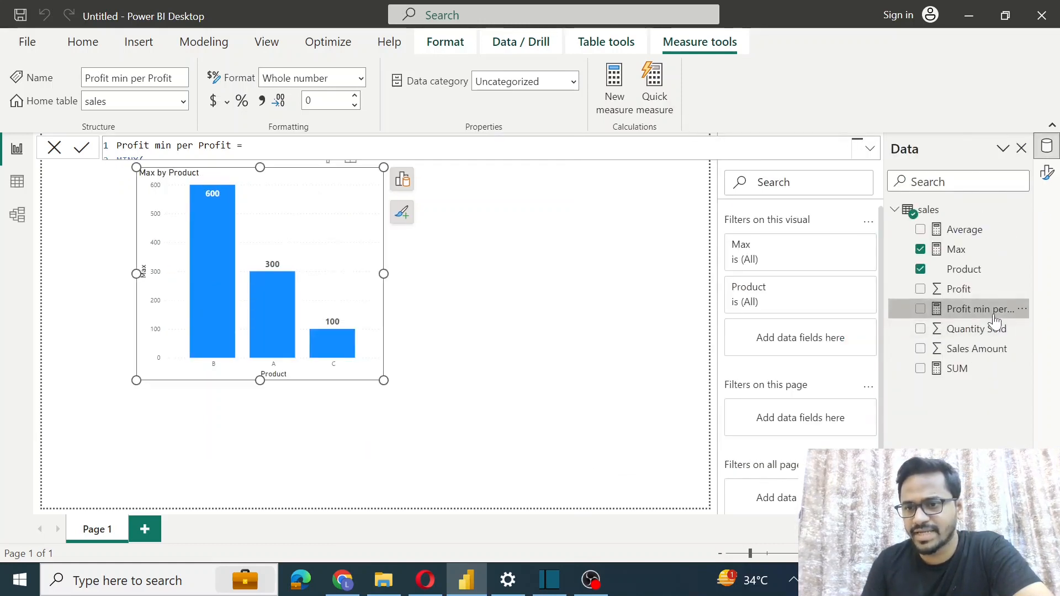
drag(884, 279, 791, 279)
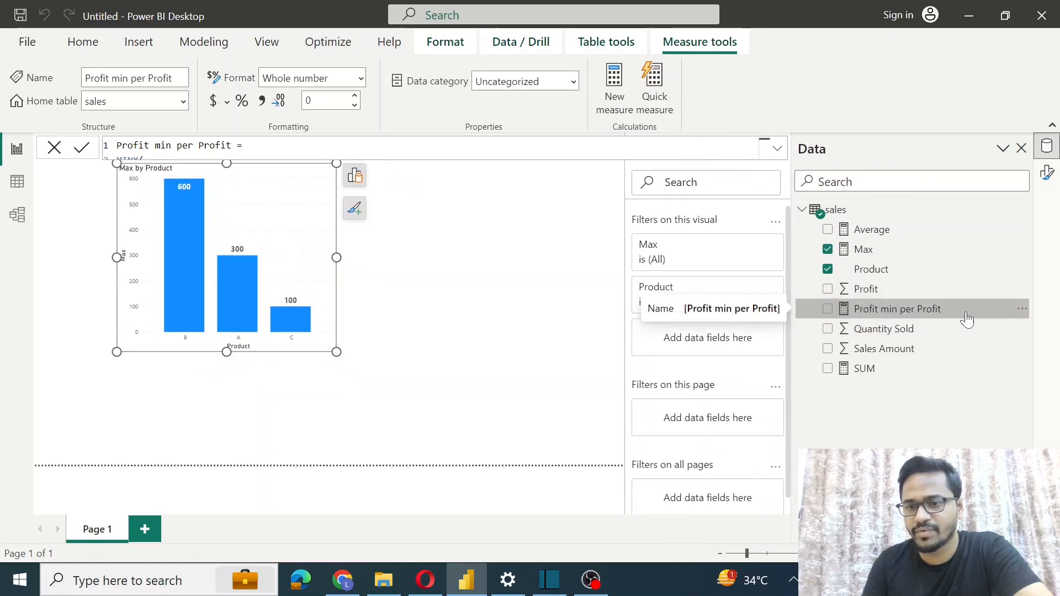
click(544, 456)
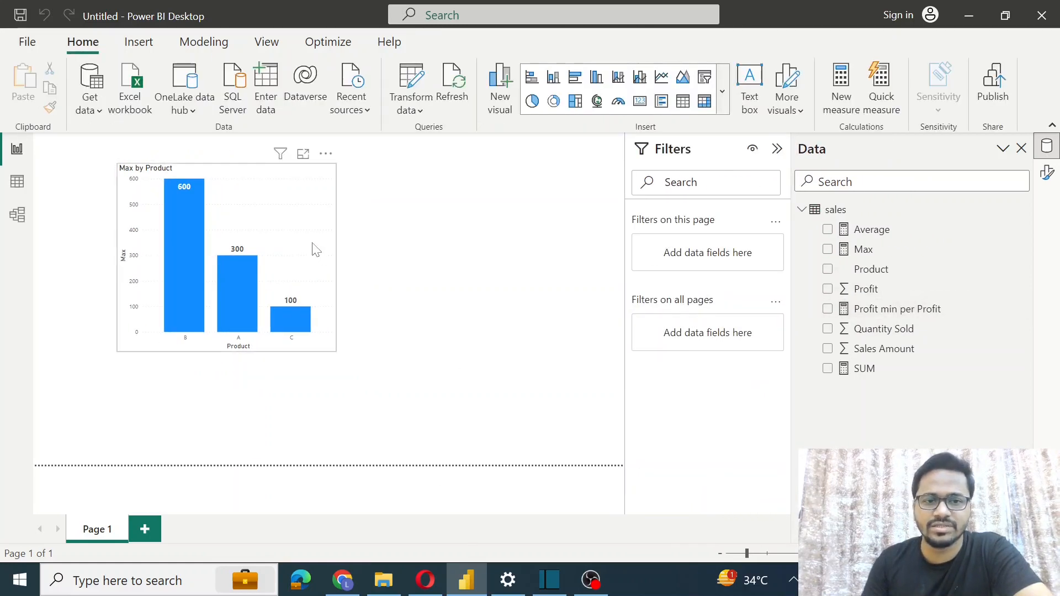
- Replace Max with the Profit min per Profit measure on the column chart's Y-axis
click(314, 245)
click(355, 176)
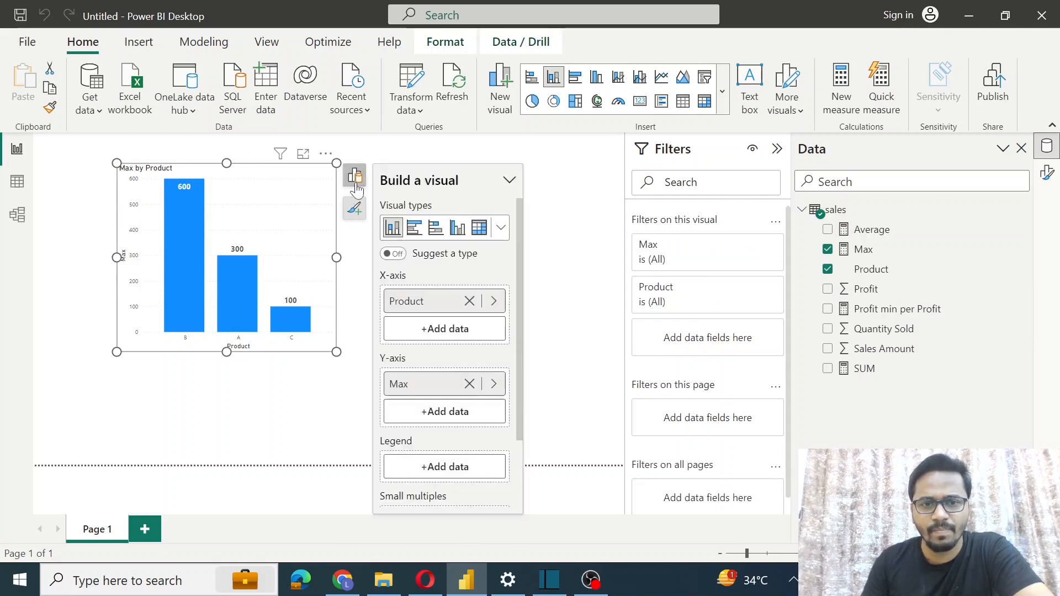
click(470, 383)
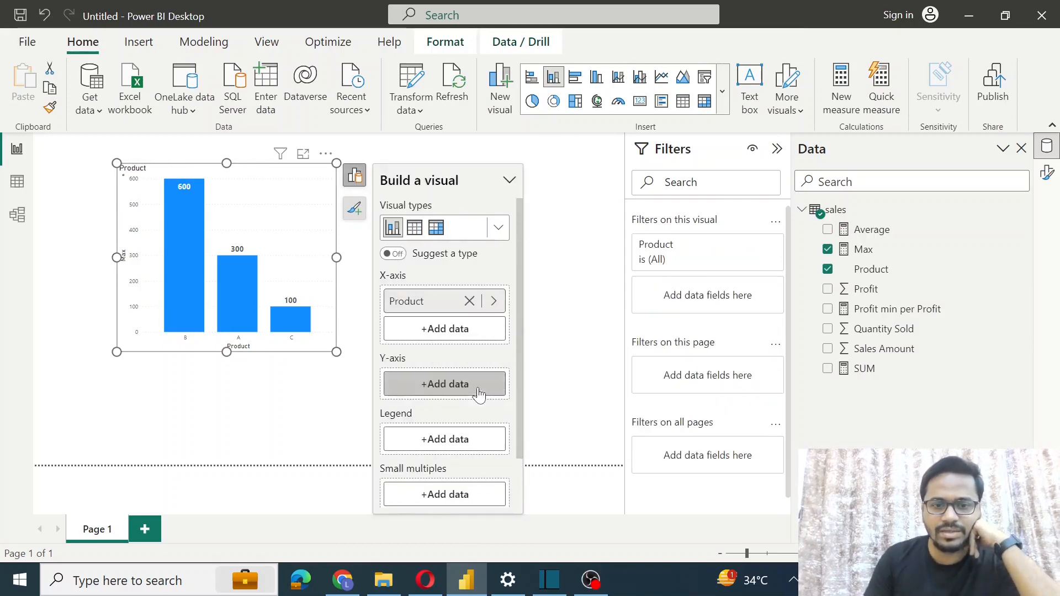
click(457, 386)
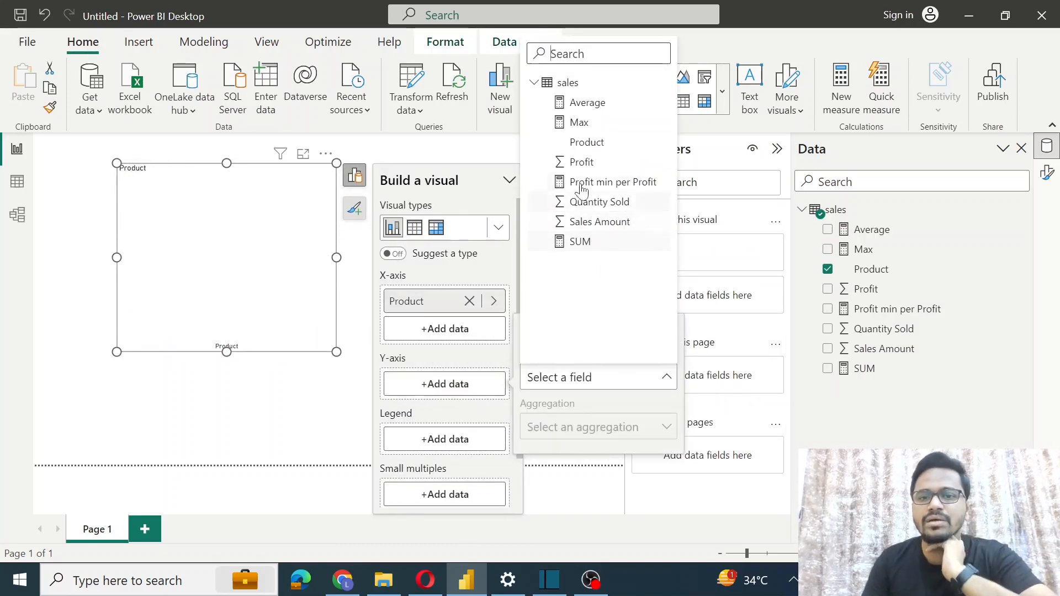
click(606, 192)
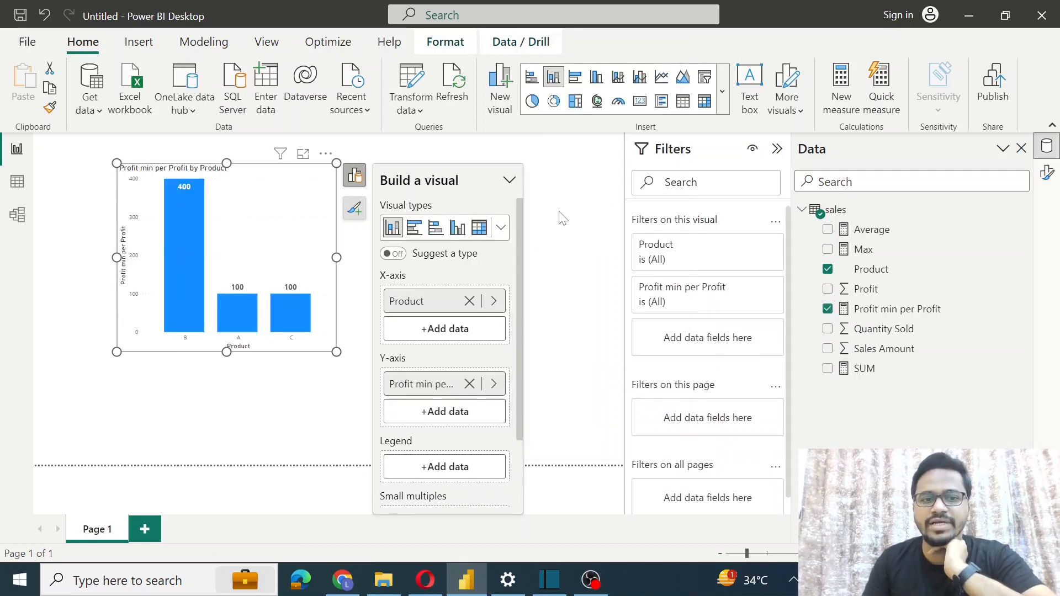
click(588, 255)
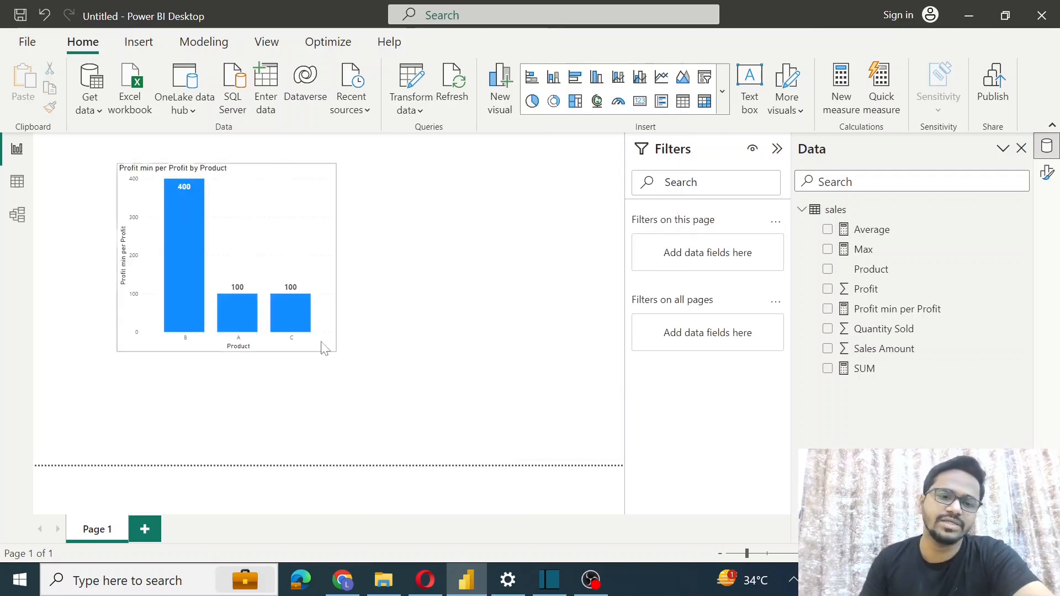
- Compare the chart's minimum profit per product with the sales table rows and return to the report
mouse_move(185, 200)
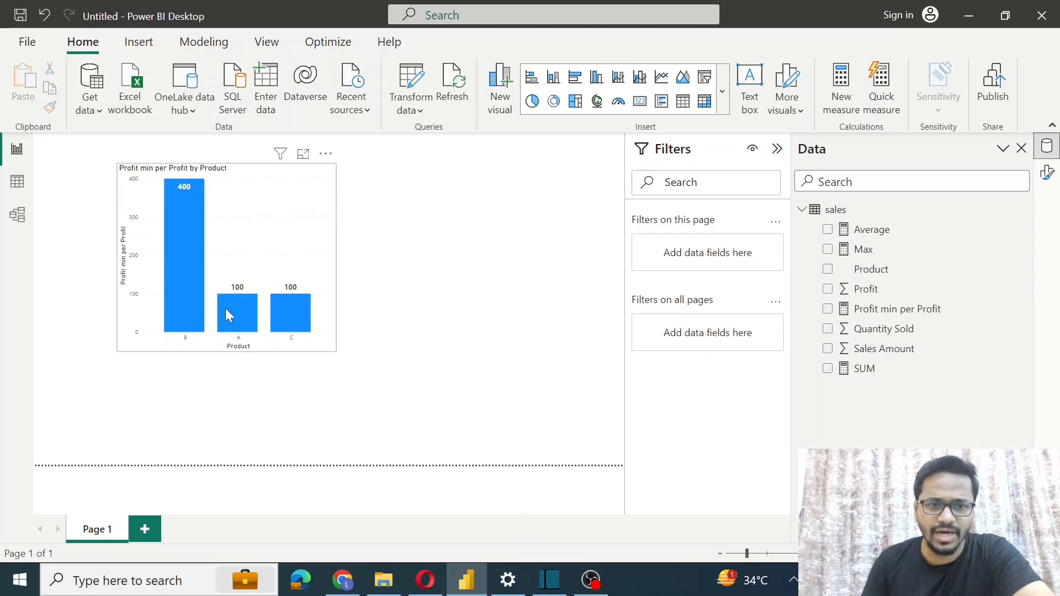
click(18, 183)
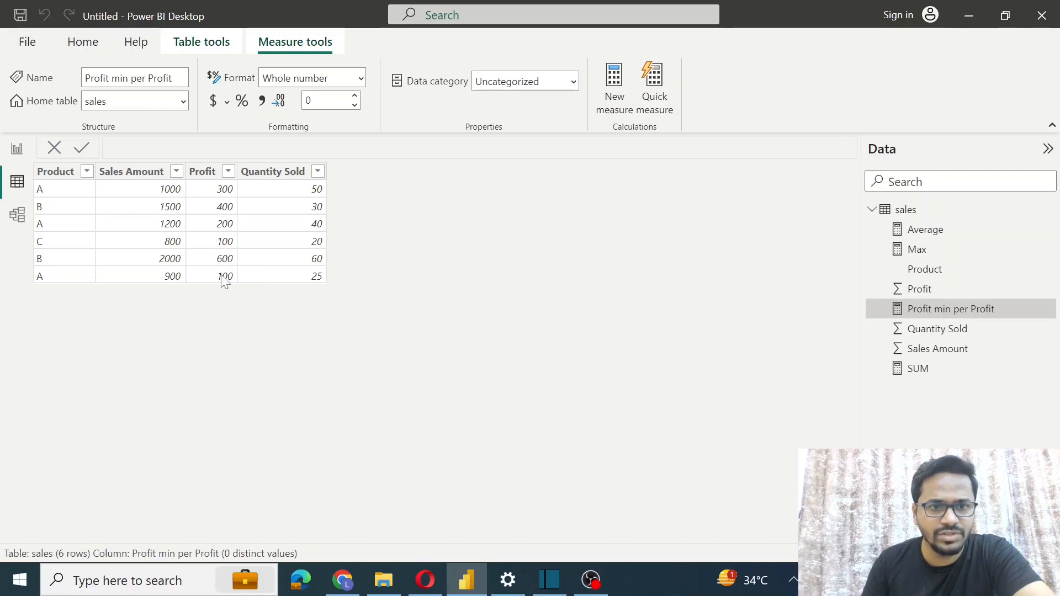
click(17, 149)
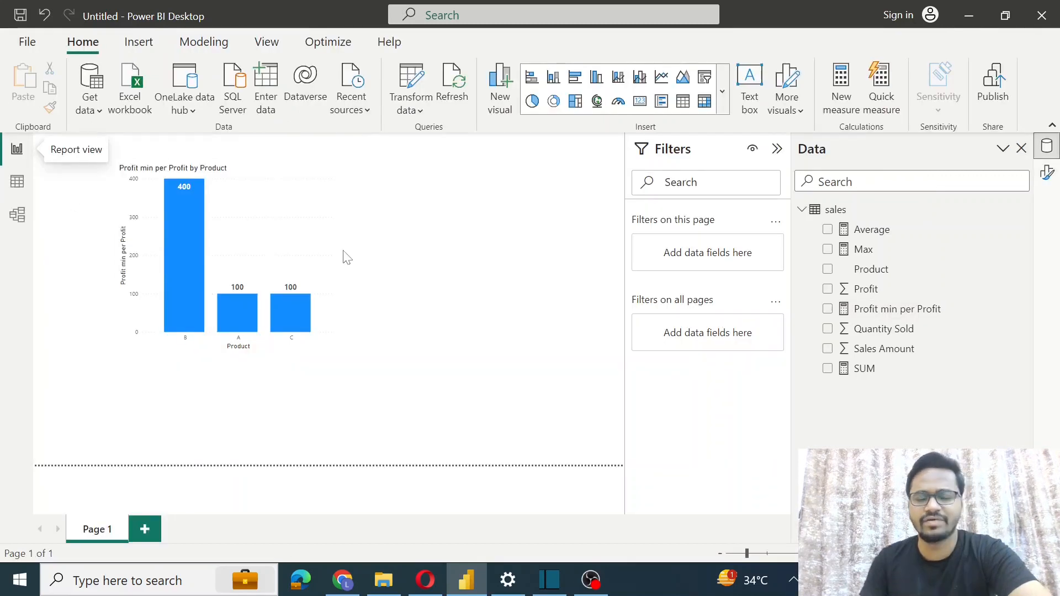
click(203, 42)
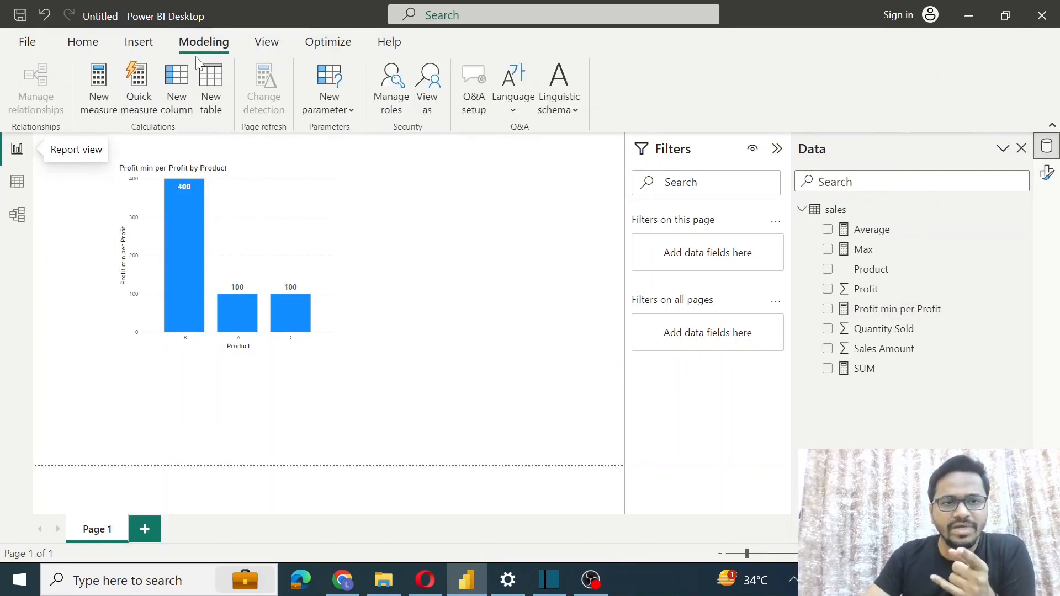